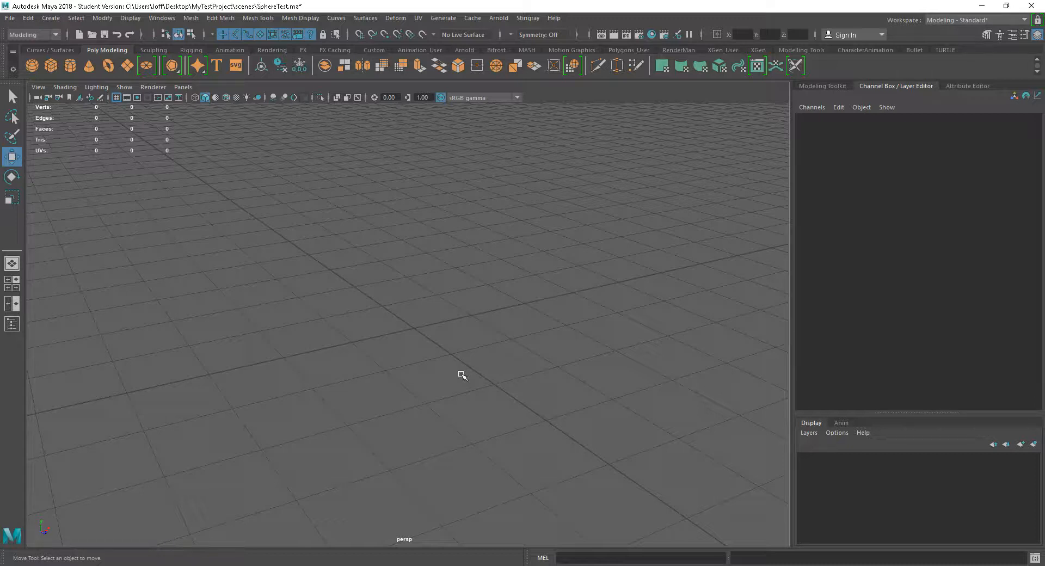
Step: Create a default polygon sphere, cube, cone, torus and plane at the origin, deleting each before making the following one
{"action": "mouse_move", "coordinate": [460, 376]}
{"action": "left_mouse_down", "text": "alt"}
{"action": "mouse_move", "coordinate": [448, 378]}
{"action": "mouse_move", "coordinate": [462, 377]}
{"action": "left_mouse_up", "text": "alt"}
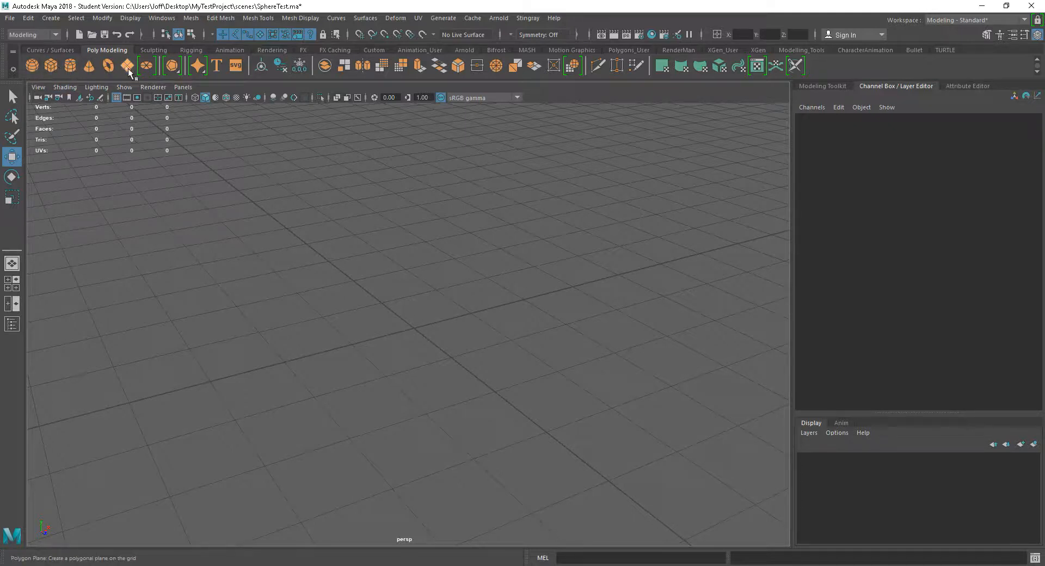
{"action": "left_click", "coordinate": [31, 65]}
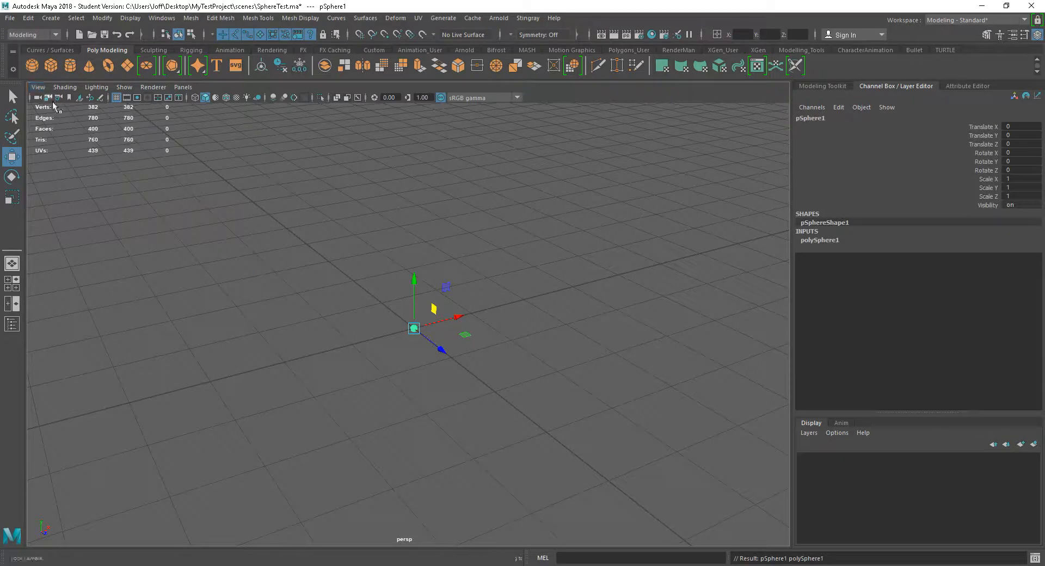
{"action": "key", "text": "Delete"}
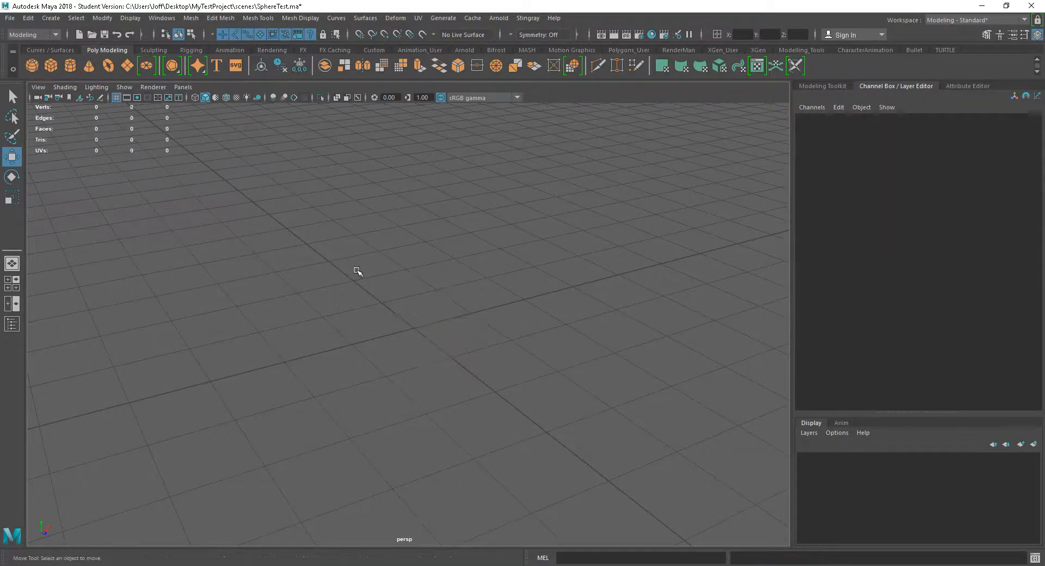
{"action": "left_click", "coordinate": [52, 64]}
{"action": "key", "text": "Delete"}
{"action": "left_click", "coordinate": [89, 65]}
{"action": "key", "text": "Delete"}
{"action": "left_click", "coordinate": [109, 67]}
{"action": "key", "text": "Delete"}
{"action": "left_click", "coordinate": [128, 66]}
{"action": "key", "text": "Delete"}
Step: Create a default polygon cube at the origin, practise deselecting and picking it directly, and remove it from the scene
{"action": "left_click", "coordinate": [50, 66]}
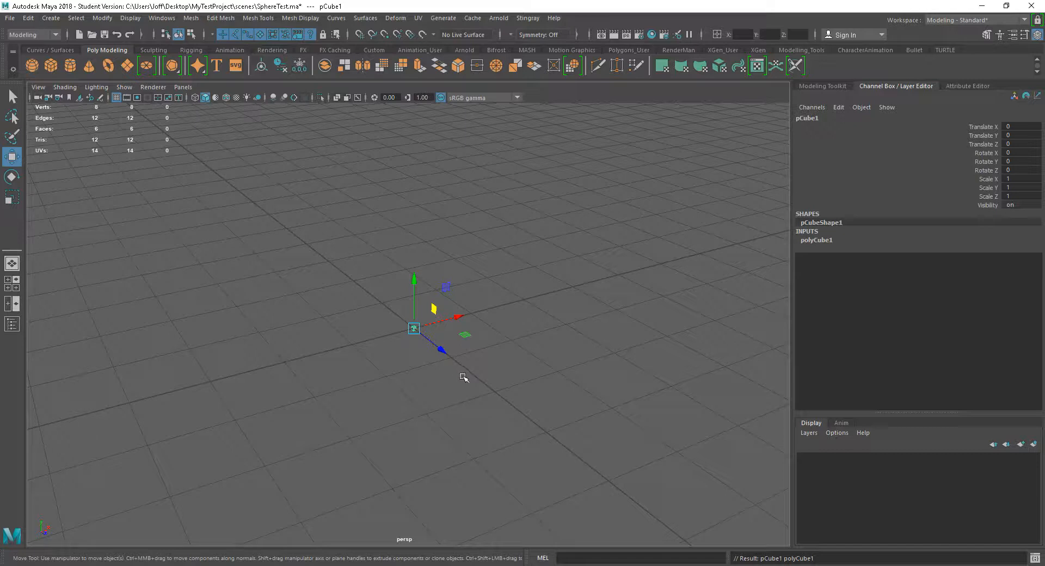
{"action": "left_click", "coordinate": [391, 337]}
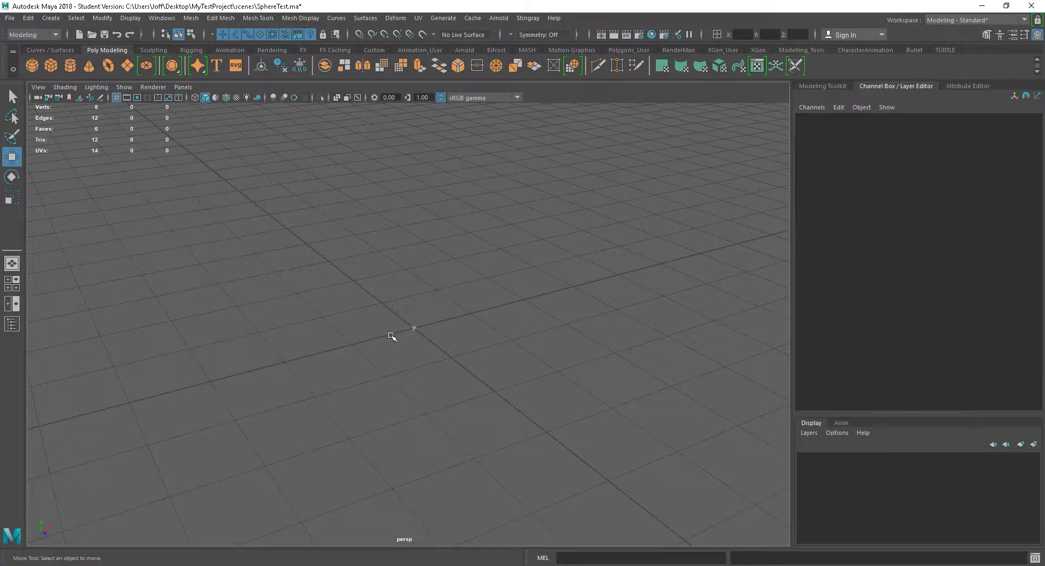
{"action": "left_click", "coordinate": [417, 331]}
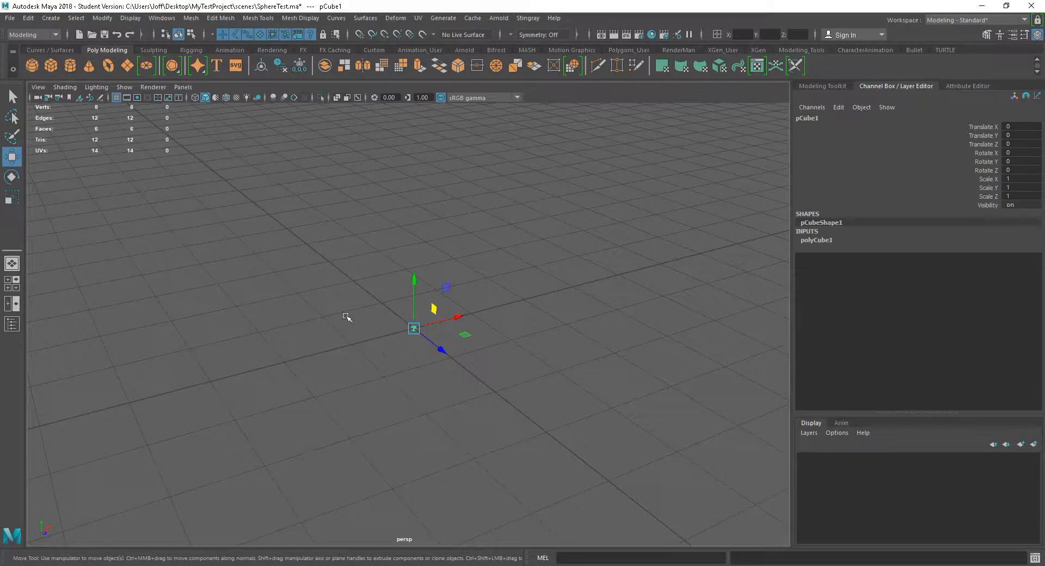
{"action": "left_click", "coordinate": [401, 328]}
{"action": "left_click", "coordinate": [420, 338]}
{"action": "left_click", "coordinate": [434, 358]}
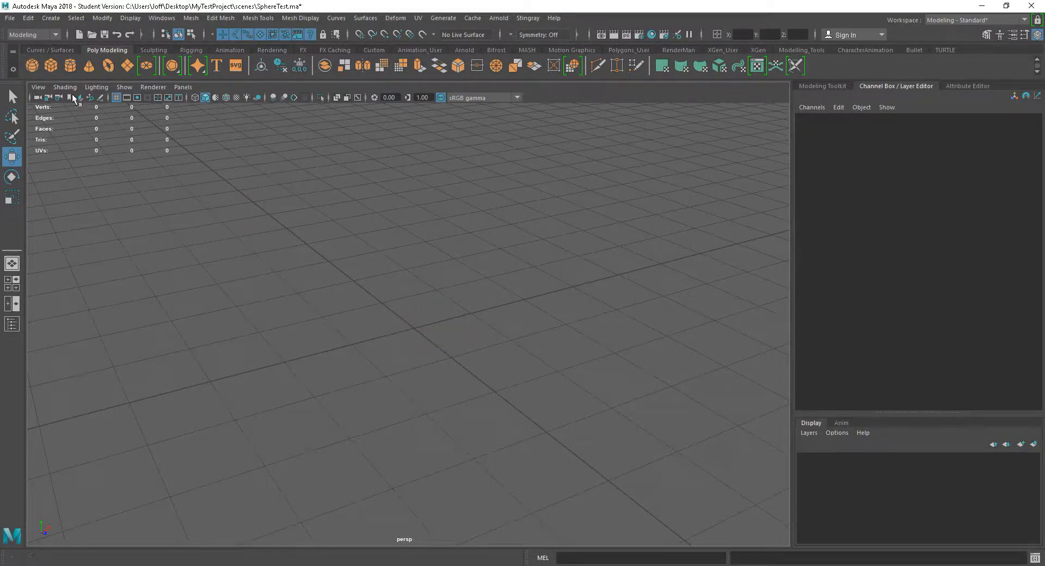
Step: Create another default cube at the origin, practise selecting it with a selection box drawn around it, and delete it
{"action": "left_click", "coordinate": [51, 64]}
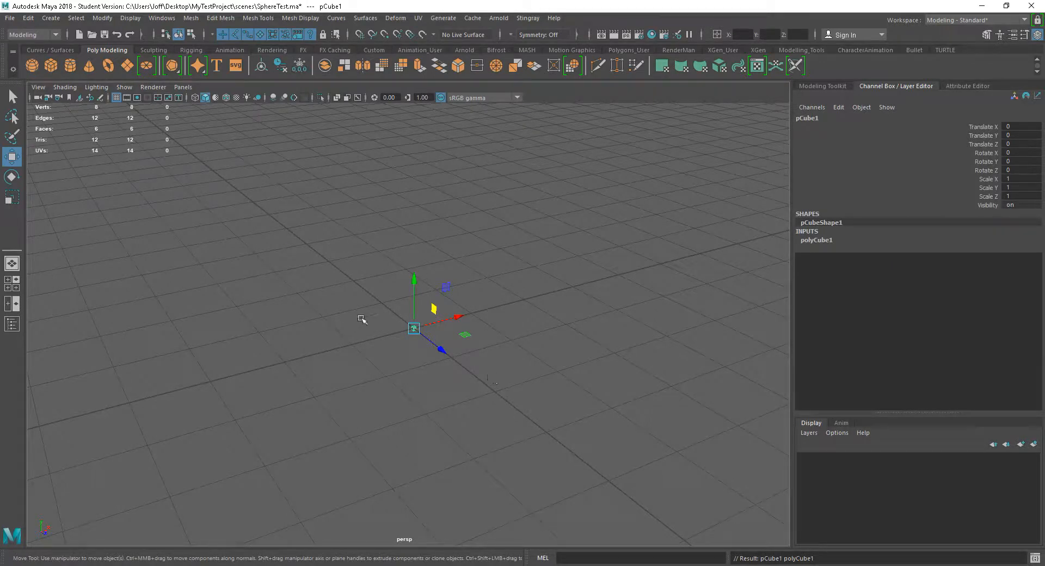
{"action": "left_click", "coordinate": [507, 390]}
{"action": "left_click_drag", "start_coordinate": [368, 303], "coordinate": [460, 360]}
{"action": "left_click", "coordinate": [403, 393]}
{"action": "left_click_drag", "start_coordinate": [368, 377], "coordinate": [462, 326]}
{"action": "left_click", "coordinate": [458, 410]}
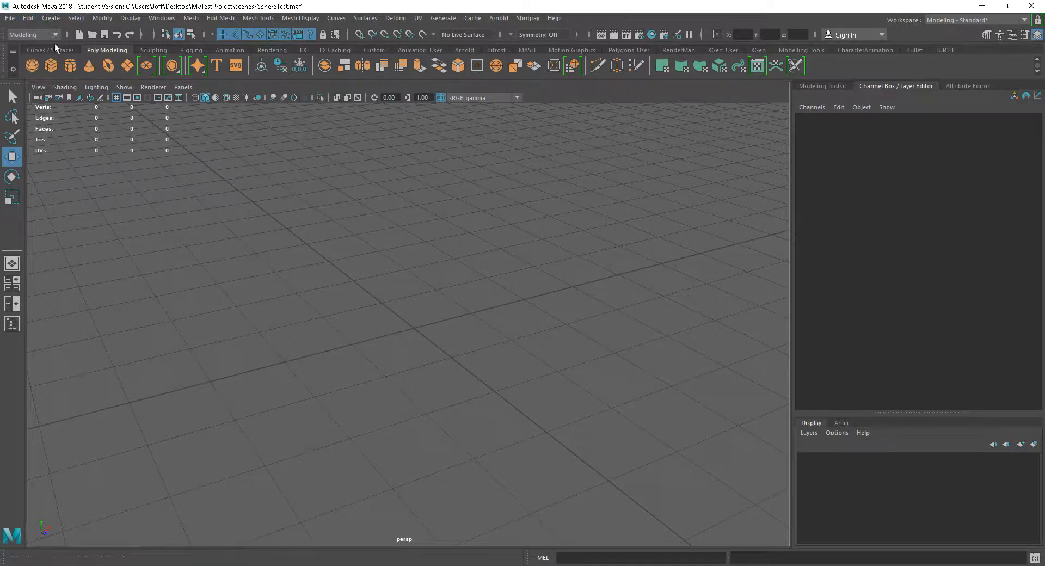
Step: Turn on Interactive Creation for polygon primitives and draw a cube about 39.5 wide, 34.9 high and 39 deep at the grid's centre
{"action": "left_click", "coordinate": [52, 19]}
{"action": "mouse_move", "coordinate": [100, 59]}
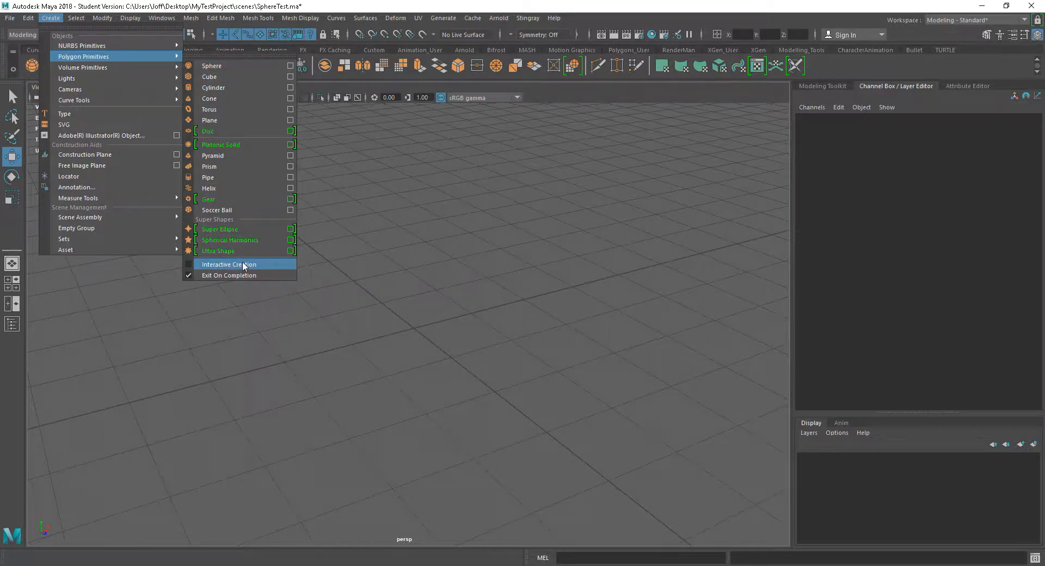
{"action": "left_click", "coordinate": [198, 265]}
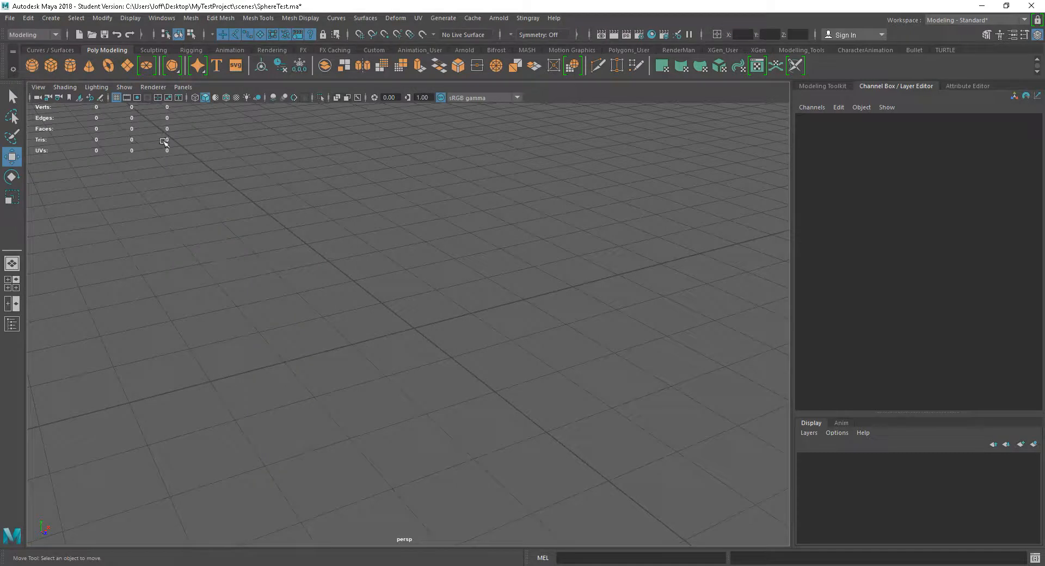
{"action": "left_click", "coordinate": [51, 18]}
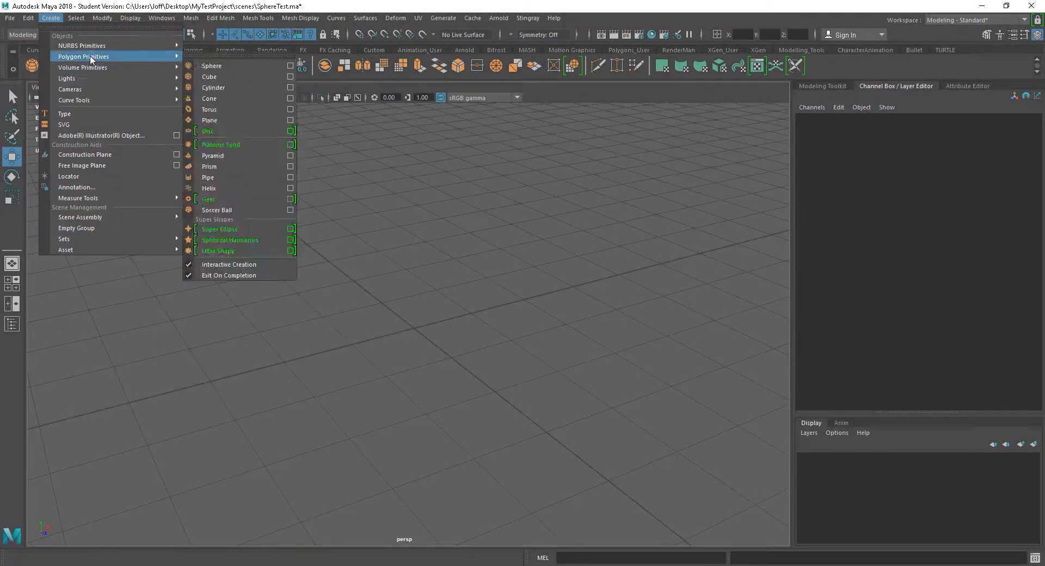
{"action": "left_click", "coordinate": [225, 75]}
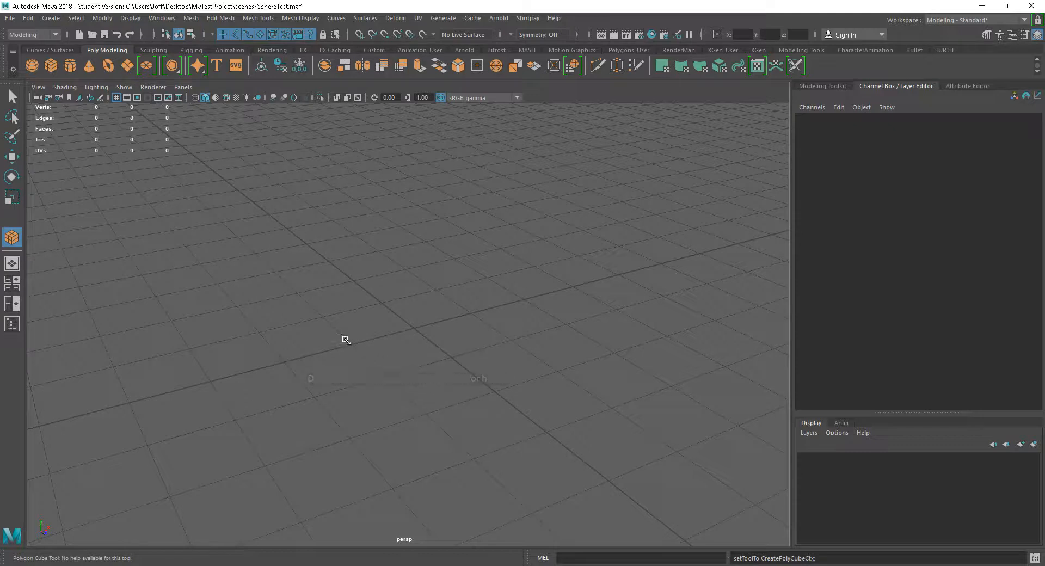
{"action": "left_click_drag", "start_coordinate": [325, 315], "coordinate": [485, 207]}
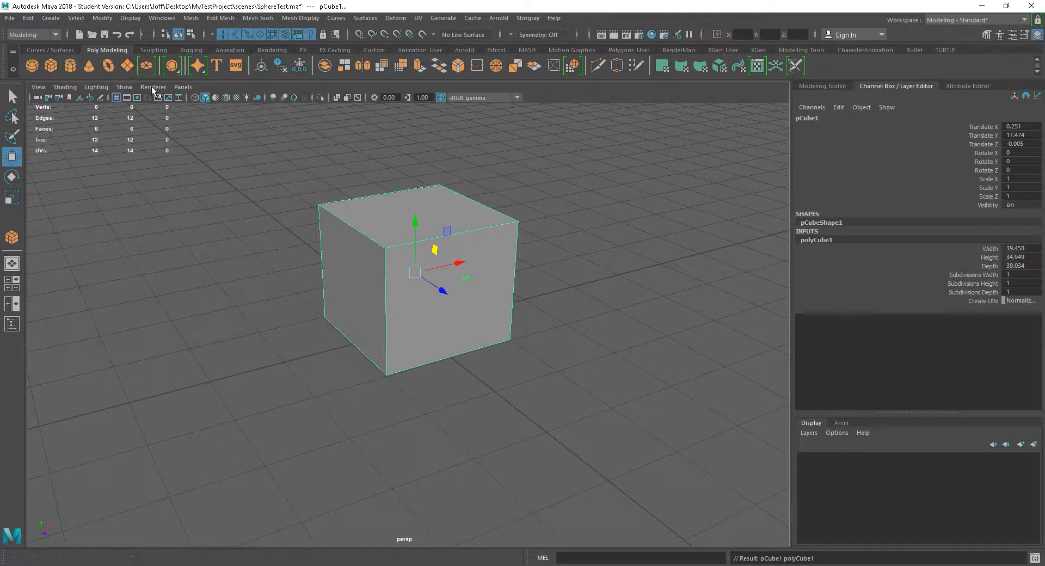
Step: Draw a sphere of radius about 18 in front of the cube and a cylinder about 16.6 in radius and 38.2 high beside it
{"action": "left_click", "coordinate": [32, 66]}
{"action": "left_click_drag", "start_coordinate": [467, 377], "coordinate": [542, 400]}
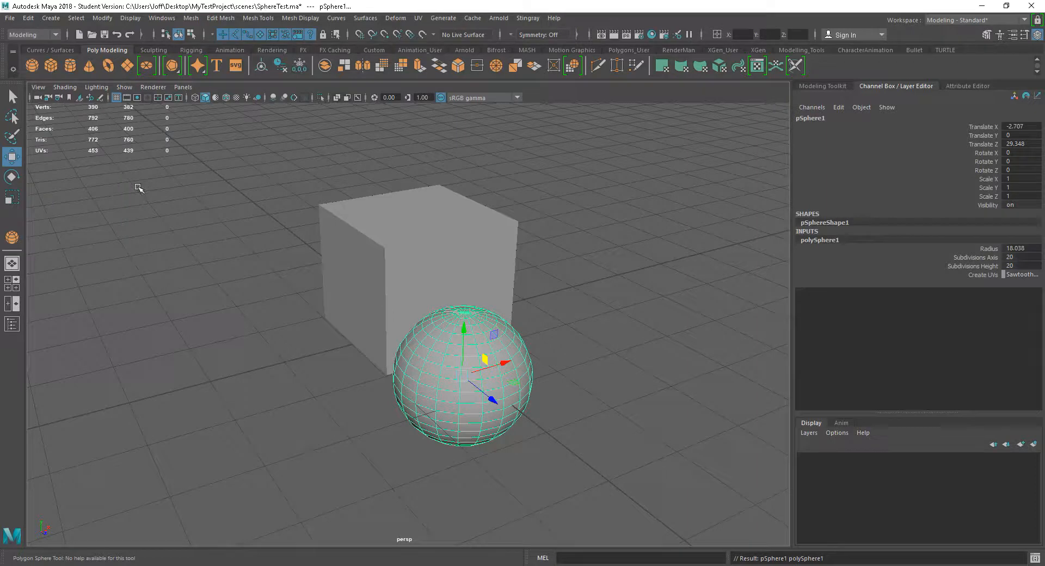
{"action": "left_click", "coordinate": [71, 66]}
{"action": "left_click_drag", "start_coordinate": [599, 312], "coordinate": [611, 187]}
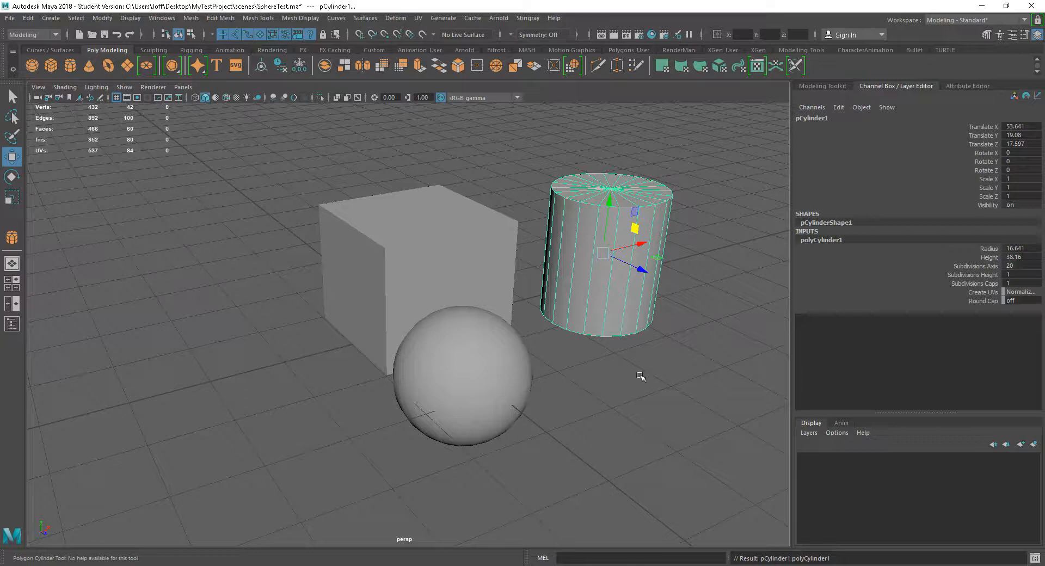
{"action": "key", "text": "w"}
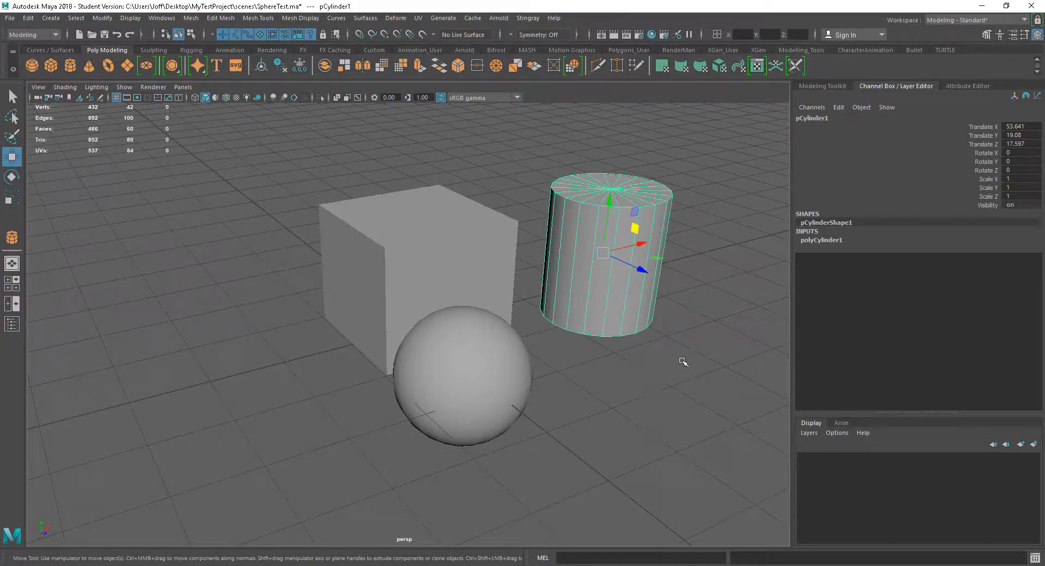
Step: Delete the cylinder, the sphere and the cube to empty the scene
{"action": "left_click", "coordinate": [644, 358]}
{"action": "left_click", "coordinate": [593, 289]}
{"action": "key", "text": "Delete"}
{"action": "left_click", "coordinate": [457, 388]}
{"action": "key", "text": "Delete"}
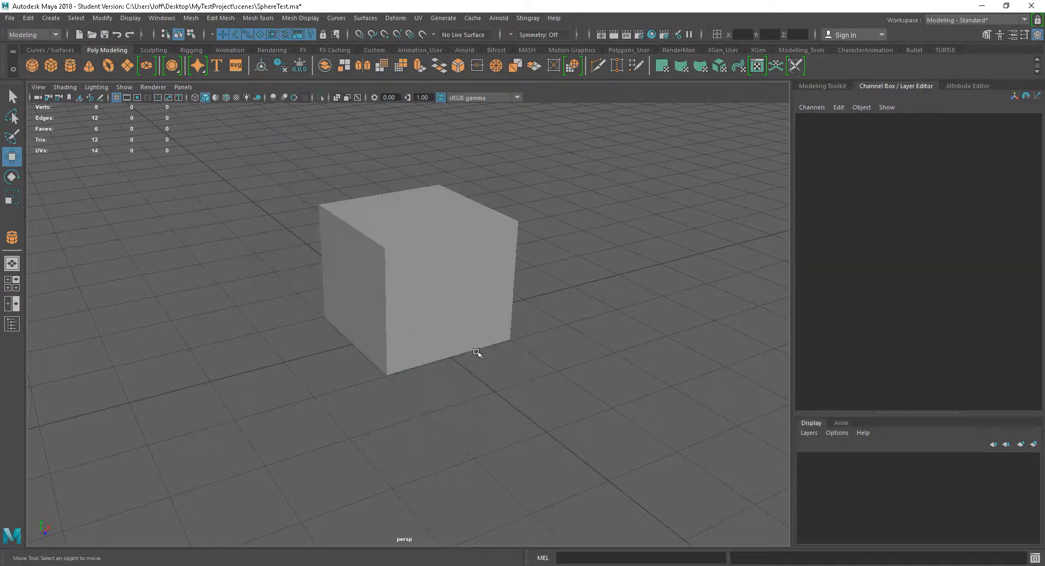
{"action": "left_click", "coordinate": [448, 304]}
{"action": "key", "text": "Delete"}
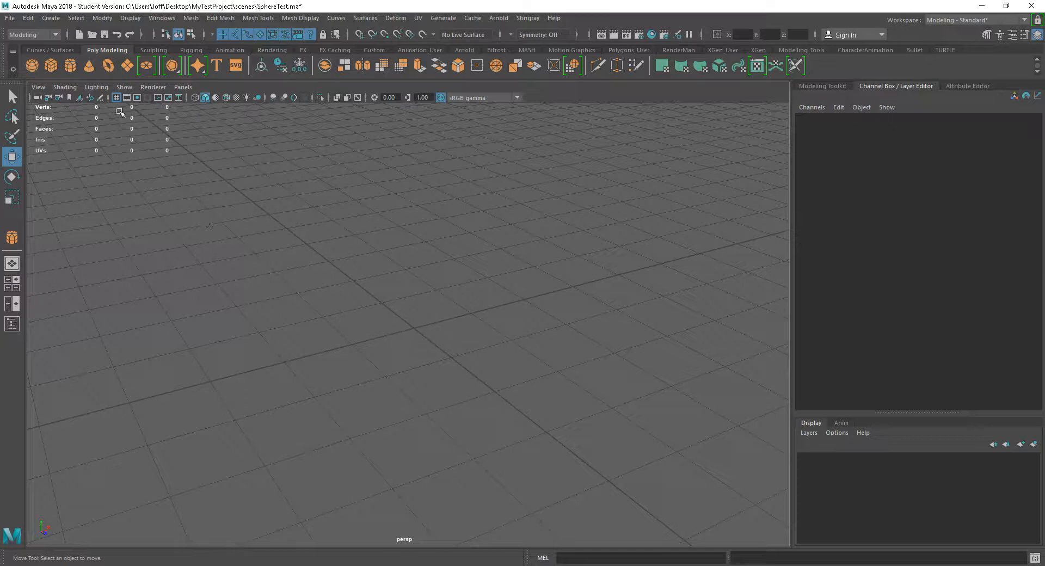
Step: Draw a cube about 34.6 wide, 32.1 high and 40.1 deep near the grid's centre, and delete it
{"action": "left_click", "coordinate": [55, 67]}
{"action": "left_click_drag", "start_coordinate": [357, 328], "coordinate": [497, 236]}
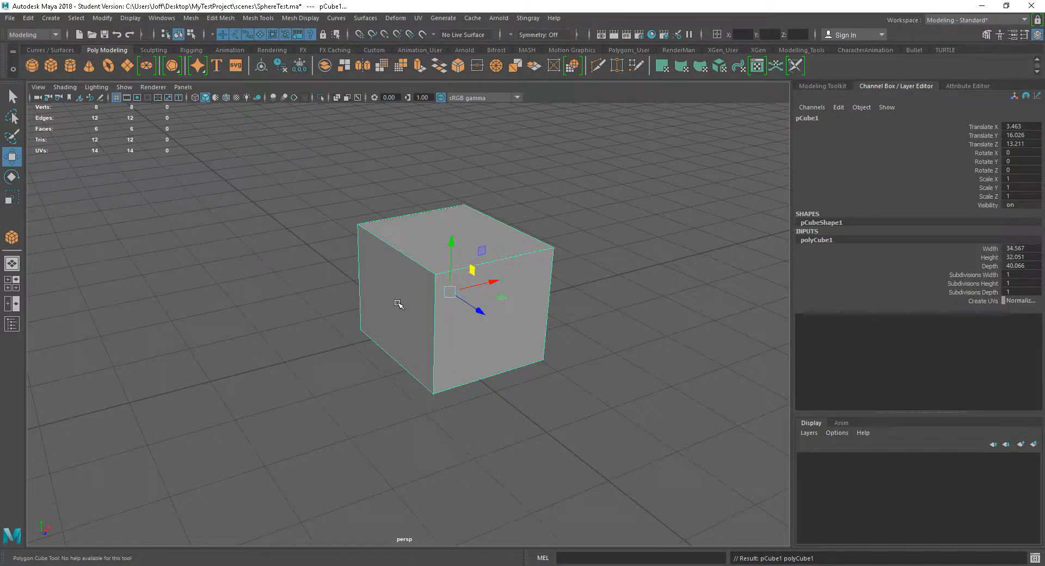
{"action": "key", "text": "Delete"}
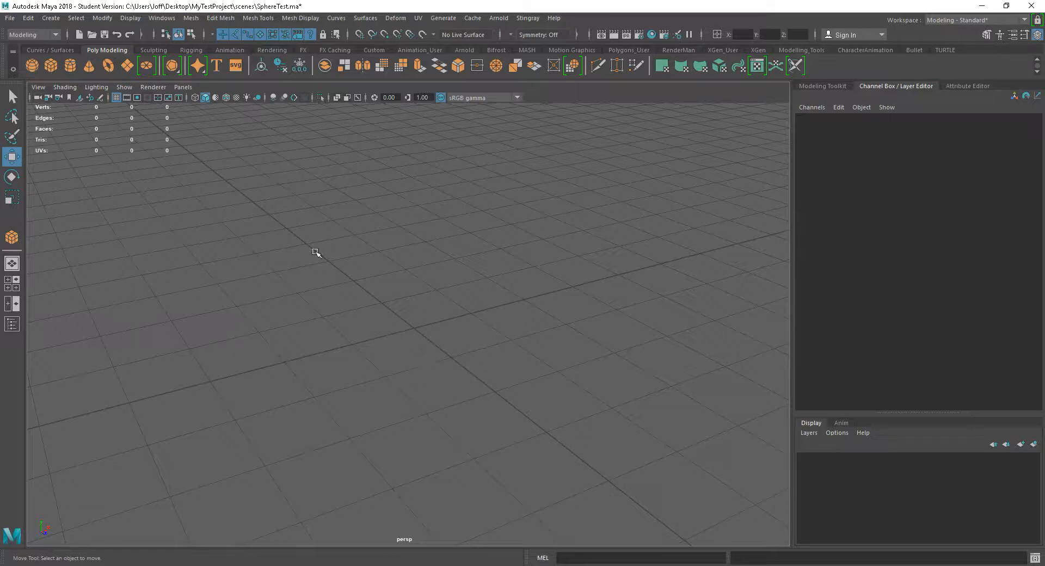
Step: Turn off Interactive Creation for polygon primitives
{"action": "left_click", "coordinate": [49, 19]}
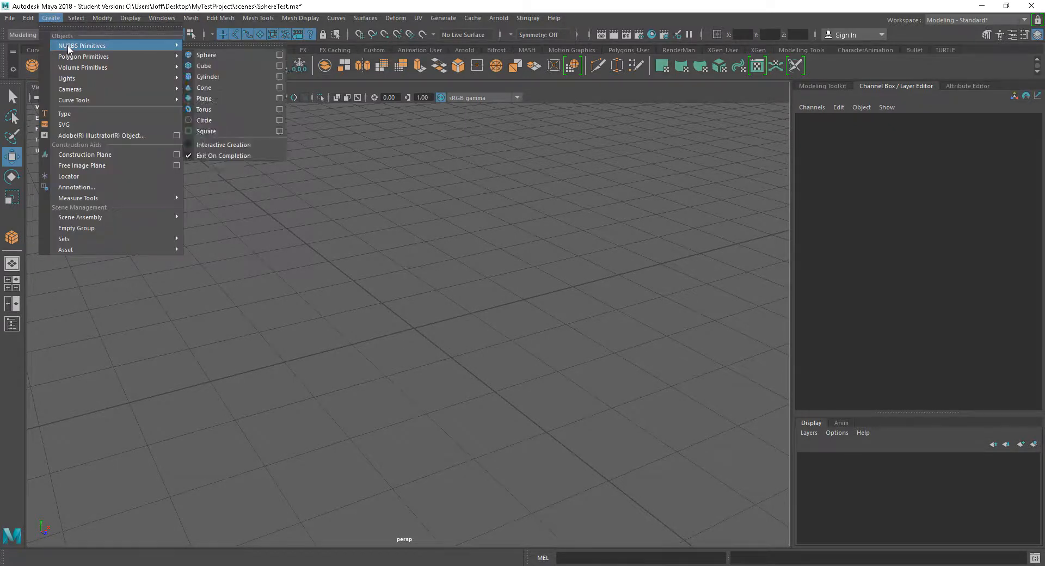
{"action": "mouse_move", "coordinate": [116, 56]}
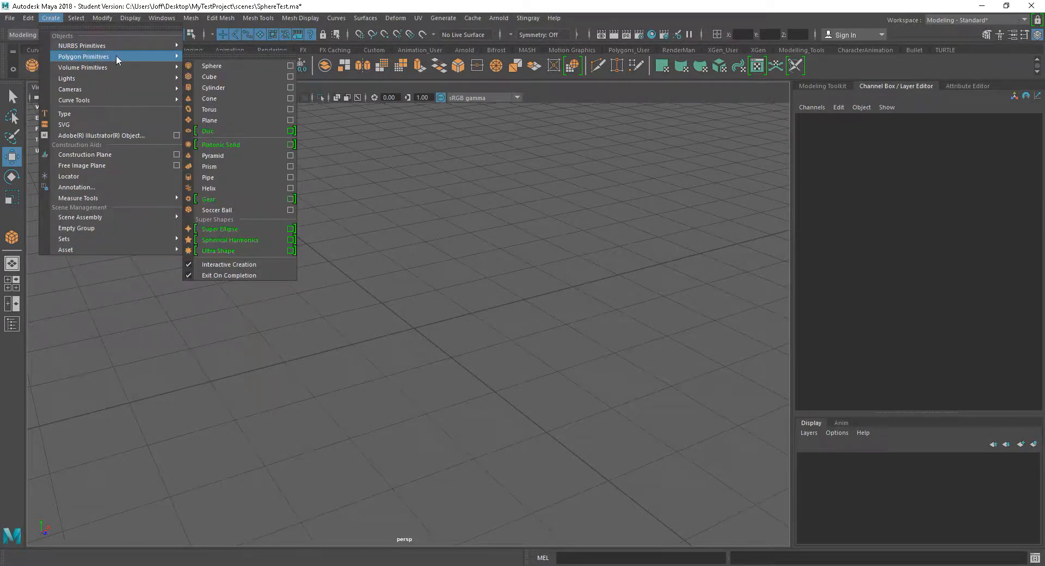
{"action": "left_click", "coordinate": [241, 265]}
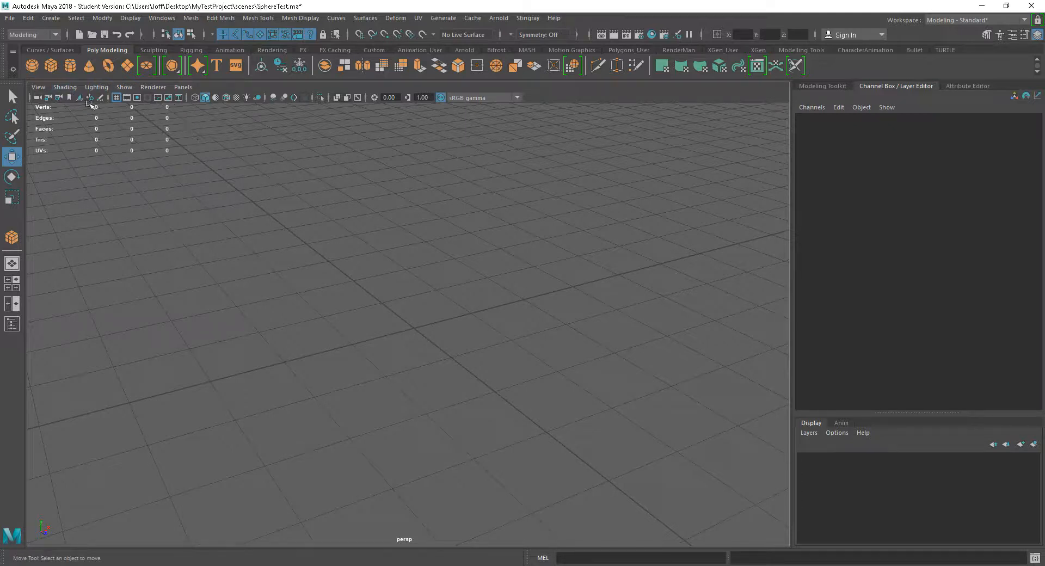
Step: Create a default polygon cube at the origin, inspect it up close from several angles, and delete it
{"action": "left_click", "coordinate": [51, 65]}
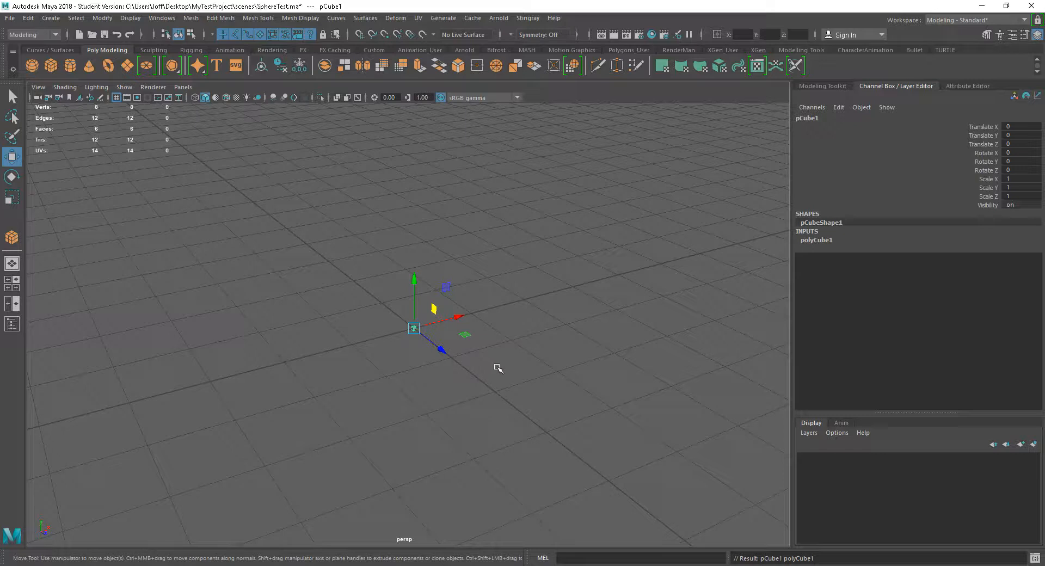
{"action": "mouse_move", "coordinate": [530, 390]}
{"action": "left_mouse_down", "text": "alt"}
{"action": "mouse_move", "coordinate": [562, 388]}
{"action": "mouse_move", "coordinate": [551, 386]}
{"action": "left_mouse_up", "text": "alt"}
{"action": "scroll", "coordinate": [626, 415], "scroll_direction": "down", "scroll_amount": 2}
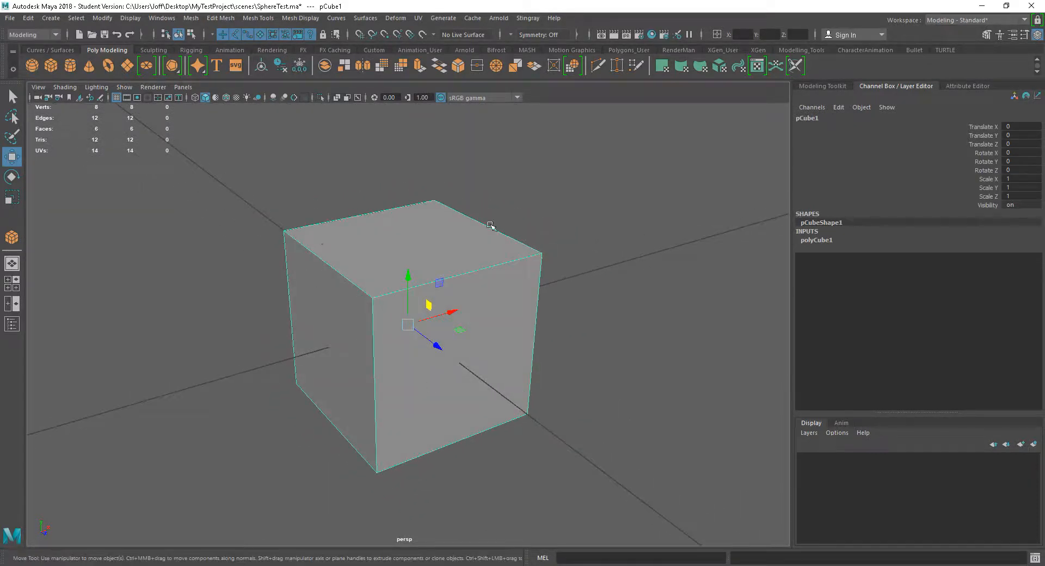
{"action": "left_click_drag", "start_coordinate": [577, 396], "coordinate": [542, 376], "text": "alt"}
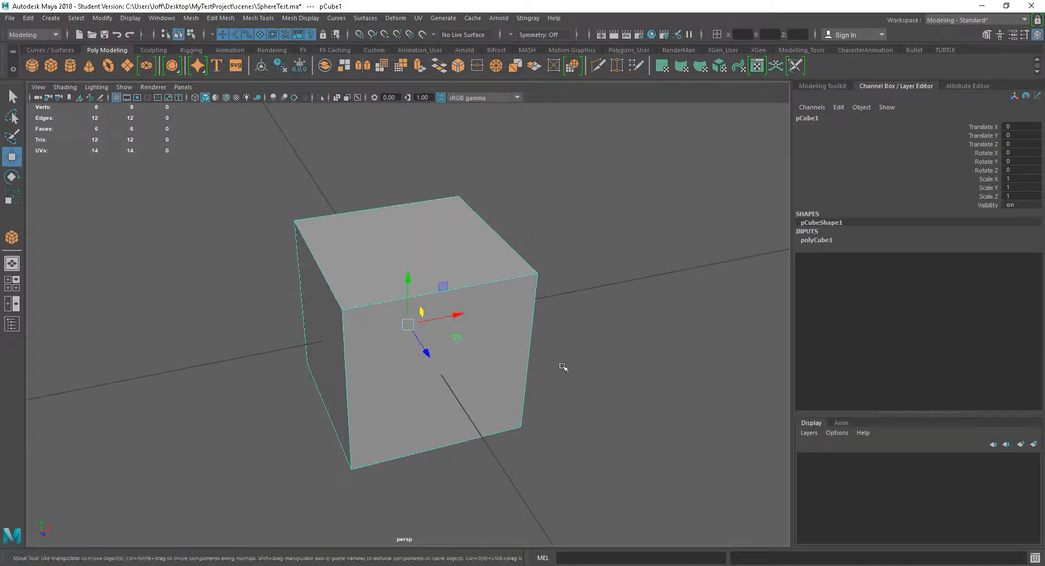
{"action": "mouse_move", "coordinate": [618, 378]}
{"action": "right_mouse_down", "text": "alt"}
{"action": "mouse_move", "coordinate": [590, 361]}
{"action": "mouse_move", "coordinate": [611, 382]}
{"action": "right_mouse_up", "text": "alt"}
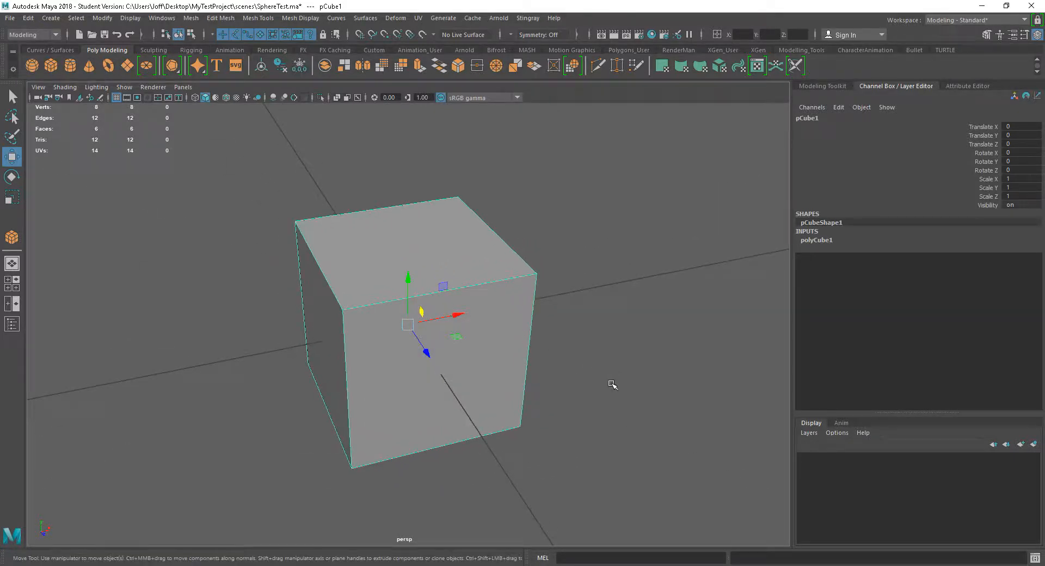
{"action": "left_click_drag", "start_coordinate": [607, 352], "coordinate": [607, 350], "text": "alt"}
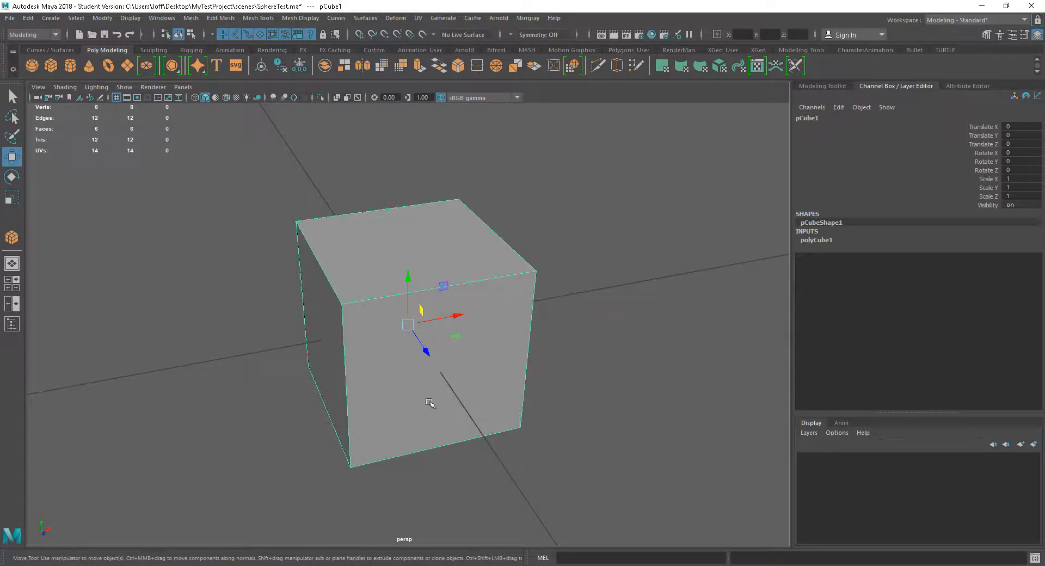
{"action": "key", "text": "Delete"}
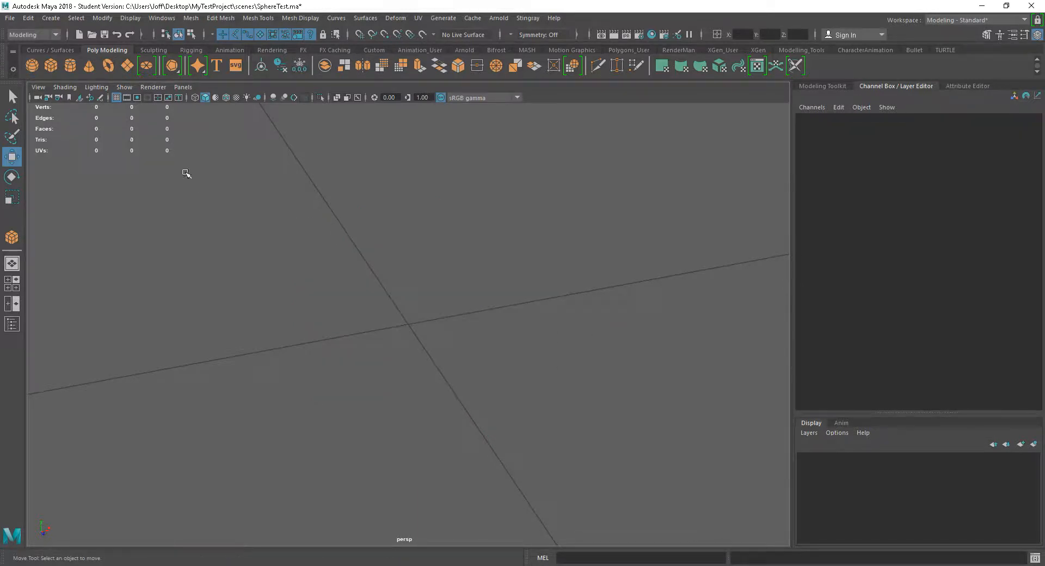
Step: Open the creation options for the polygon cube and set its width, height and depth to 10
{"action": "left_click", "coordinate": [54, 22]}
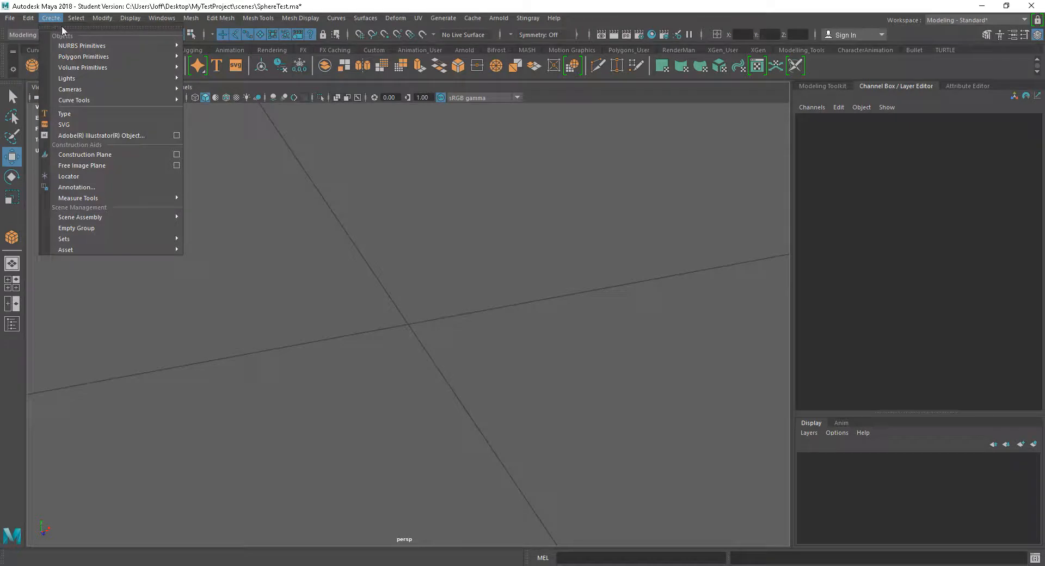
{"action": "mouse_move", "coordinate": [104, 58]}
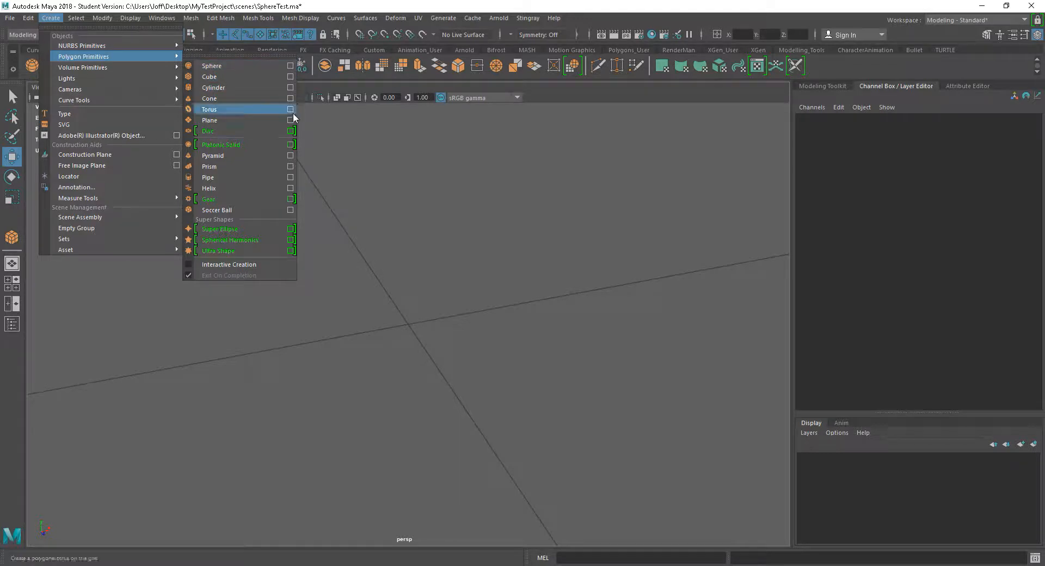
{"action": "left_click", "coordinate": [290, 77]}
{"action": "left_click_drag", "start_coordinate": [232, 203], "coordinate": [489, 155]}
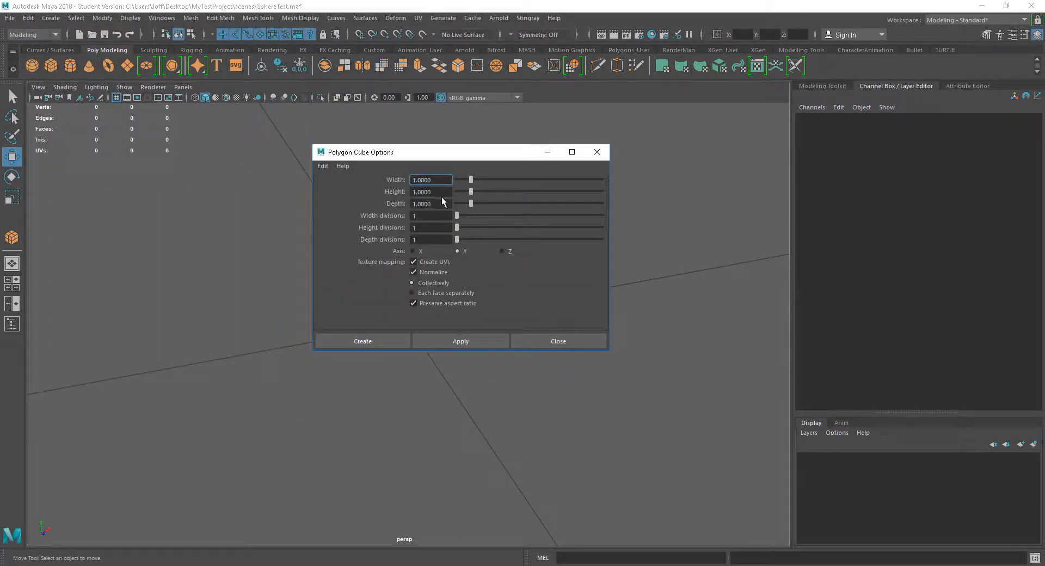
{"action": "left_click_drag", "start_coordinate": [432, 180], "coordinate": [367, 179]}
{"action": "type", "text": "10"}
{"action": "key", "text": "Tab"}
{"action": "type", "text": "10"}
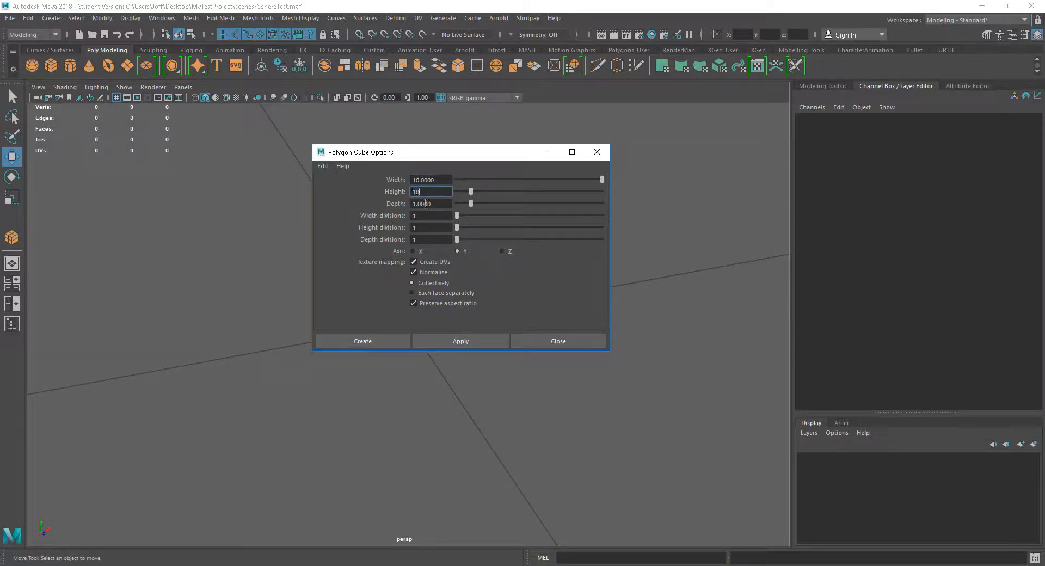
{"action": "key", "text": "Tab"}
{"action": "type", "text": "10"}
{"action": "key", "text": "Tab"}
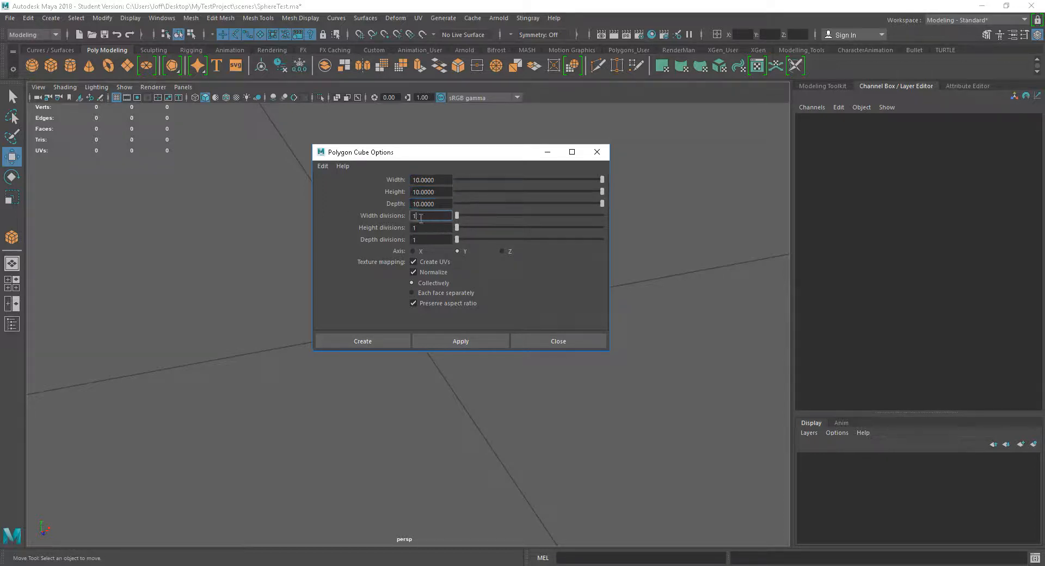
Step: Set the polygon cube's width, height and depth divisions to 2 and create the cube
{"action": "type", "text": "2"}
{"action": "key", "text": "Tab"}
{"action": "type", "text": "2"}
{"action": "key", "text": "Tab"}
{"action": "type", "text": "2"}
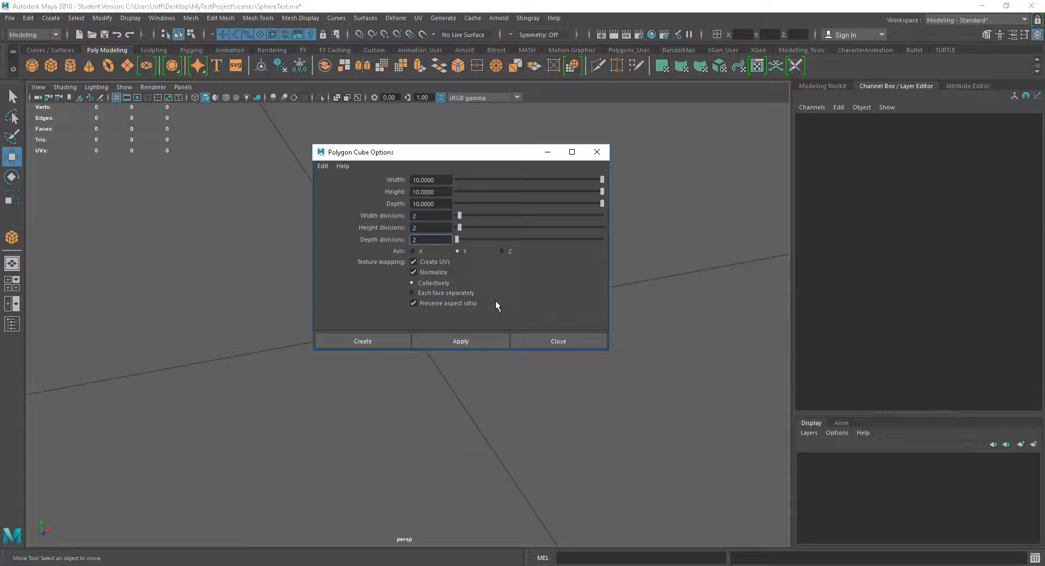
{"action": "left_click", "coordinate": [370, 341]}
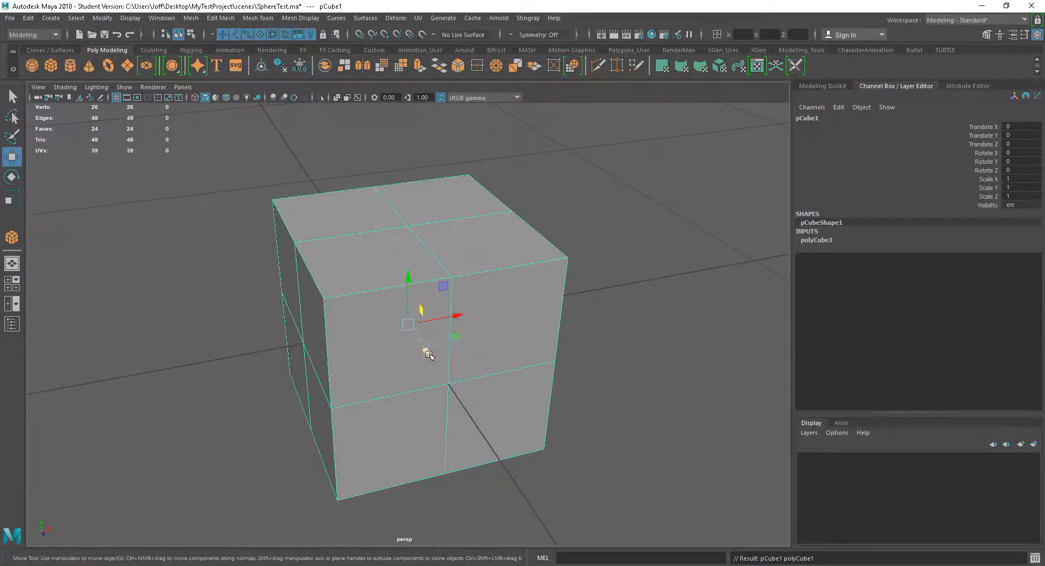
Step: Inspect the subdivided cube from a different angle and distance, and delete it
{"action": "mouse_move", "coordinate": [594, 387]}
{"action": "left_mouse_down", "text": "alt"}
{"action": "mouse_move", "coordinate": [518, 355]}
{"action": "mouse_move", "coordinate": [592, 386]}
{"action": "left_mouse_up", "text": "alt"}
{"action": "right_click_drag", "start_coordinate": [591, 386], "coordinate": [538, 351], "text": "alt"}
{"action": "left_click_drag", "start_coordinate": [537, 352], "coordinate": [533, 360], "text": "alt"}
{"action": "left_click", "coordinate": [580, 367]}
{"action": "left_click", "coordinate": [514, 366]}
{"action": "key", "text": "Delete"}
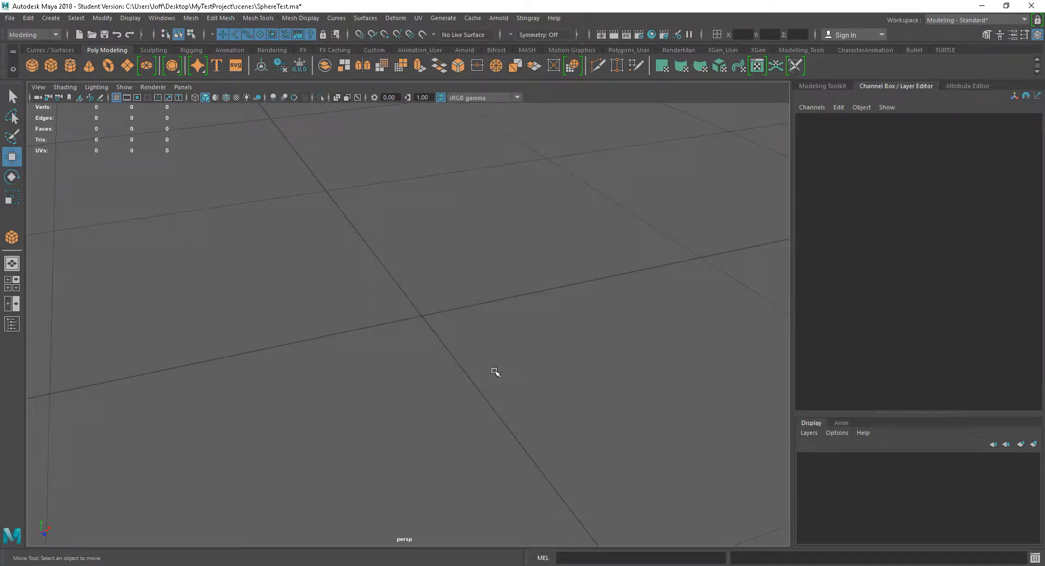
Step: Create another polygon cube directly with the stored creation options, and delete it
{"action": "left_click", "coordinate": [51, 66]}
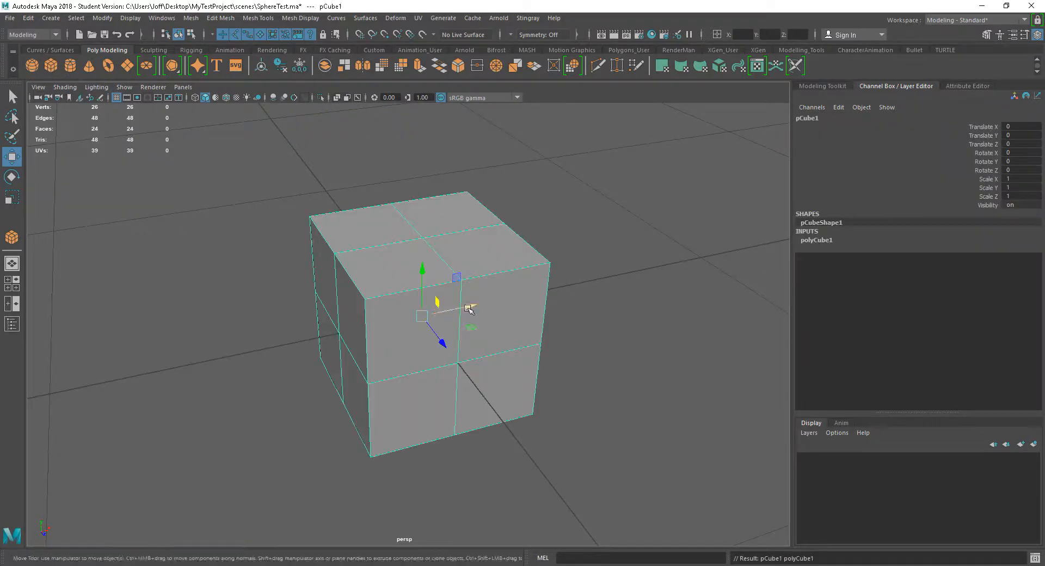
{"action": "left_click", "coordinate": [569, 345]}
{"action": "left_click", "coordinate": [465, 343]}
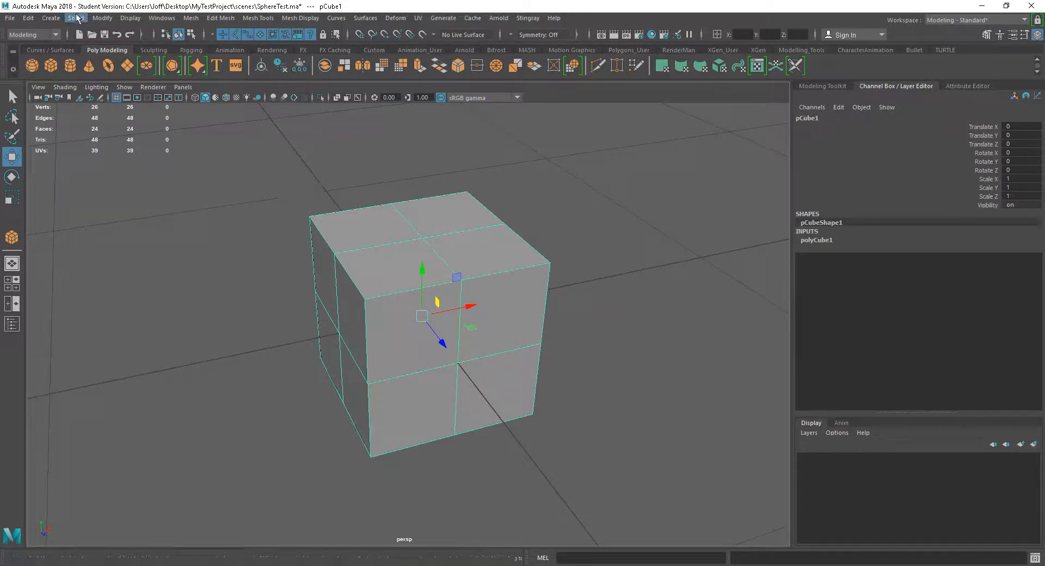
{"action": "left_click", "coordinate": [582, 300]}
{"action": "left_click", "coordinate": [462, 357]}
{"action": "key", "text": "Delete"}
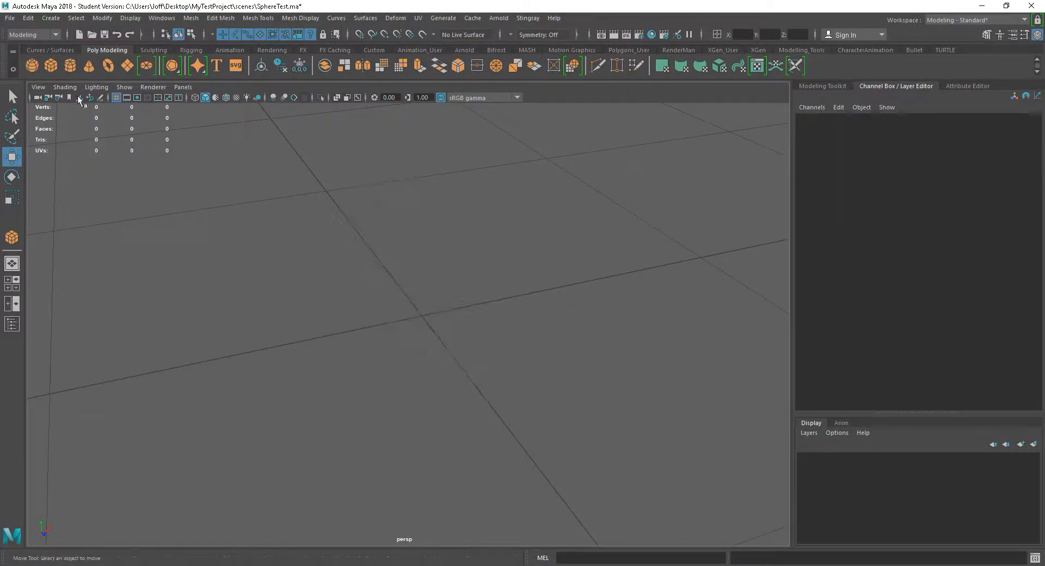
Step: Reset the polygon cube's creation options to their defaults, create a cube and close the options
{"action": "left_click", "coordinate": [50, 18]}
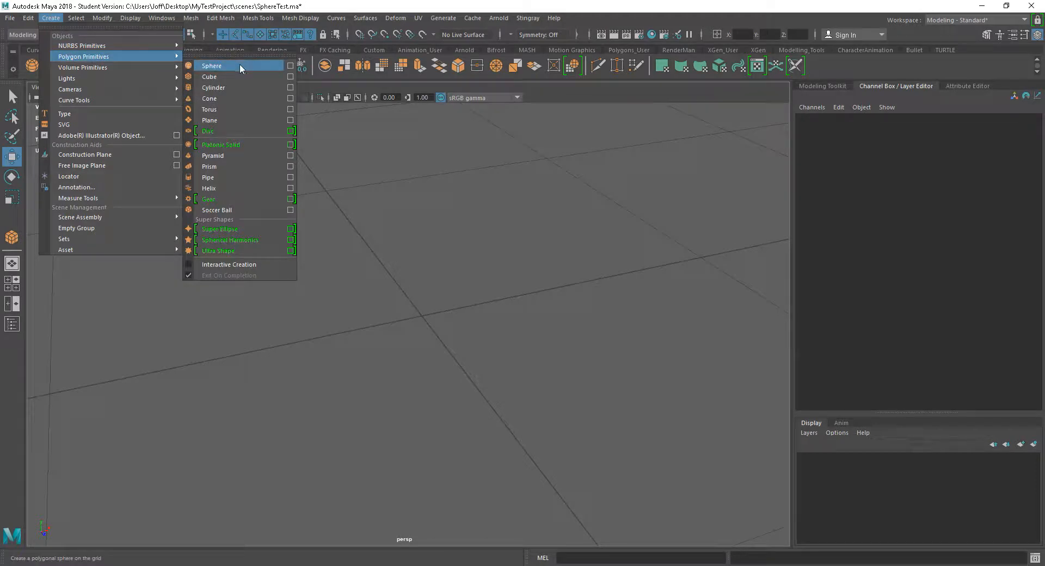
{"action": "left_click", "coordinate": [290, 76]}
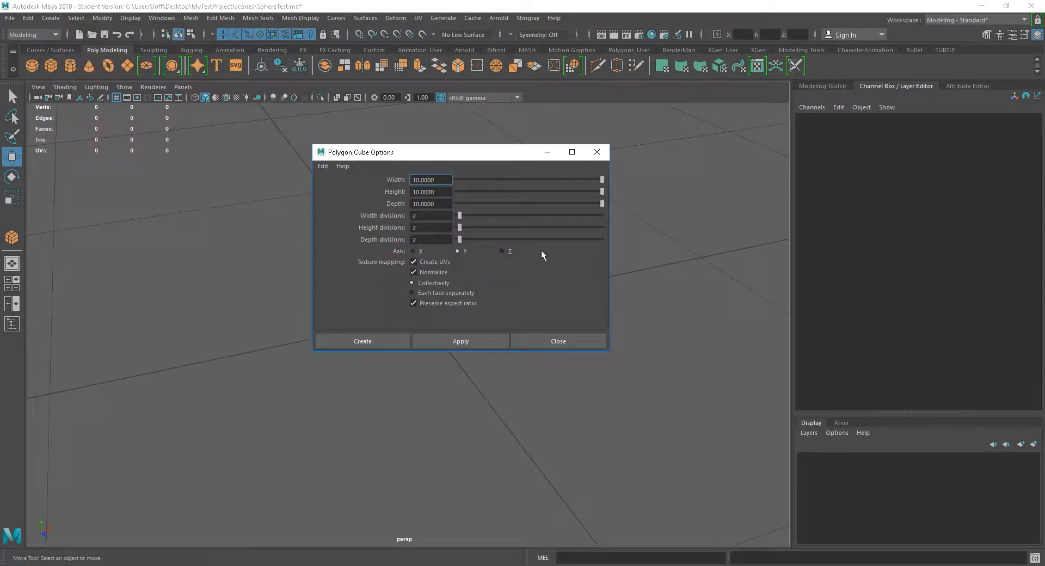
{"action": "left_click", "coordinate": [322, 166]}
{"action": "left_click", "coordinate": [345, 187]}
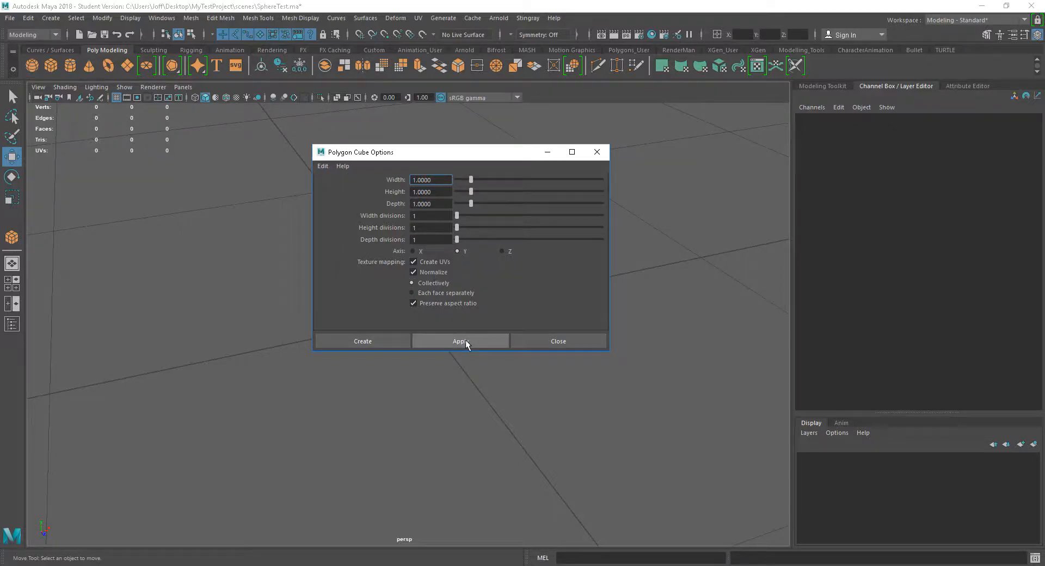
{"action": "left_click", "coordinate": [461, 341]}
{"action": "left_click", "coordinate": [557, 341]}
Step: Deselect and reselect the small cube, by picking it directly and by enclosing it in a selection box
{"action": "left_click", "coordinate": [500, 378]}
{"action": "left_click", "coordinate": [427, 323]}
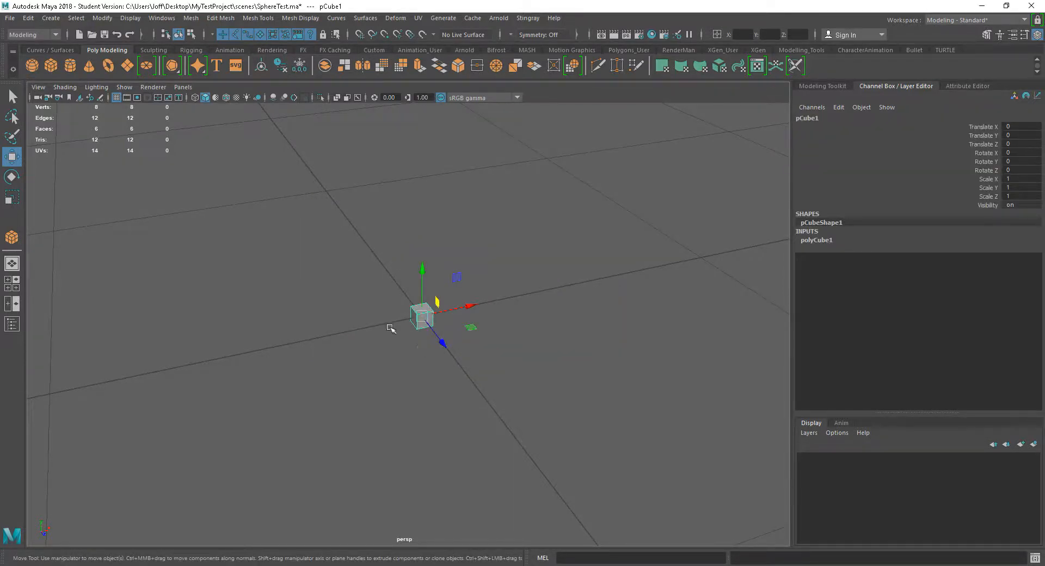
{"action": "left_click", "coordinate": [387, 286]}
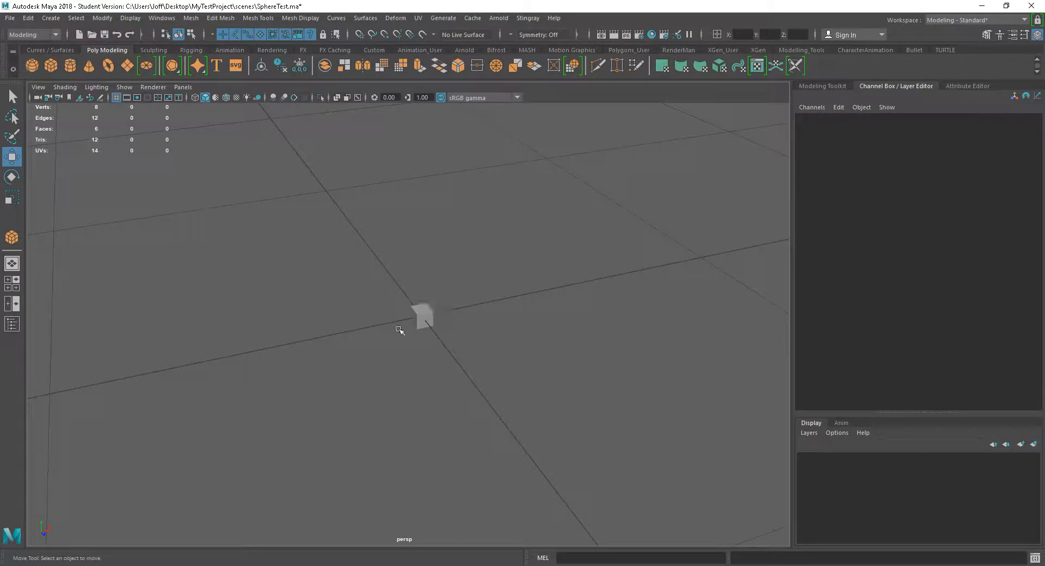
{"action": "left_click_drag", "start_coordinate": [373, 298], "coordinate": [455, 351]}
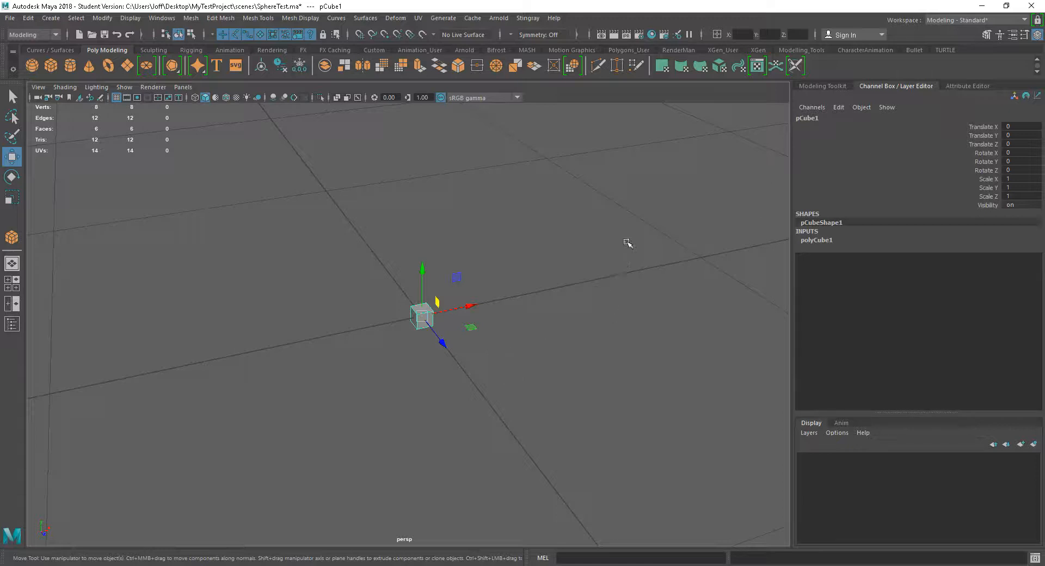
{"action": "left_click", "coordinate": [590, 310]}
{"action": "left_click", "coordinate": [429, 322]}
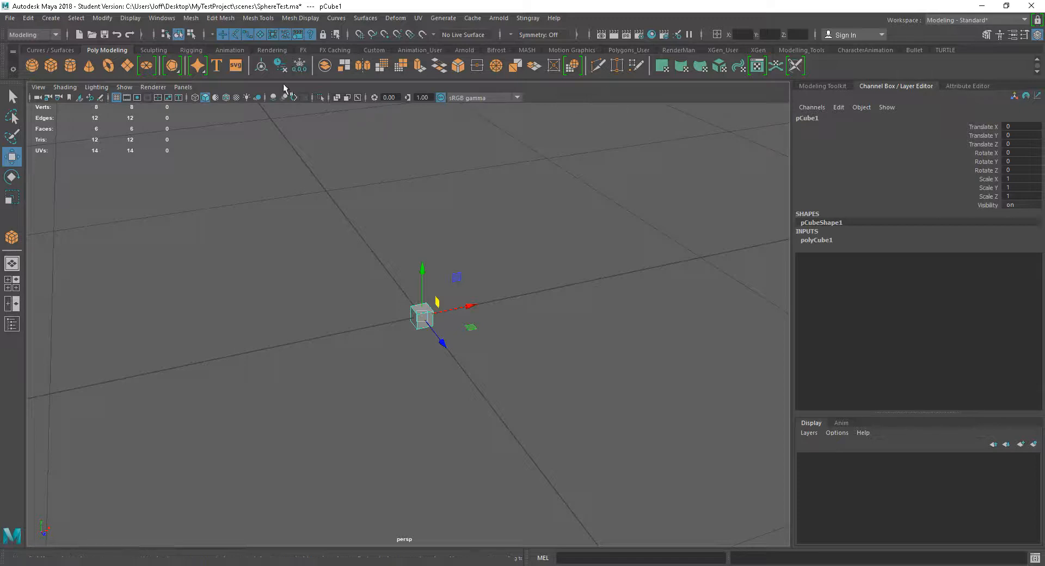
Step: Look up the Attribute Editor and Channel Box / Layer Editor among the general editors
{"action": "left_click", "coordinate": [168, 19]}
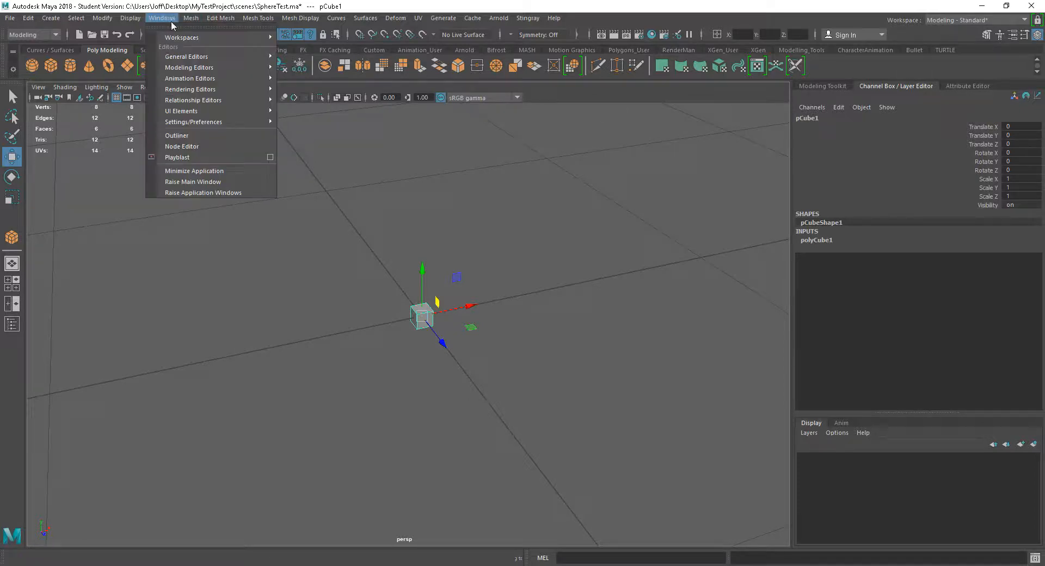
{"action": "mouse_move", "coordinate": [215, 56]}
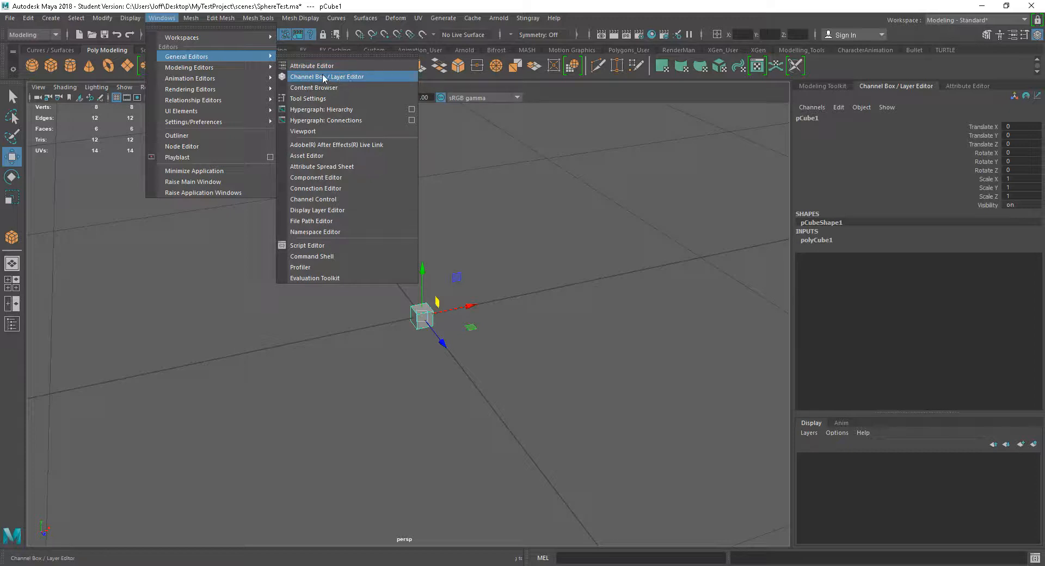
{"action": "left_click", "coordinate": [323, 8]}
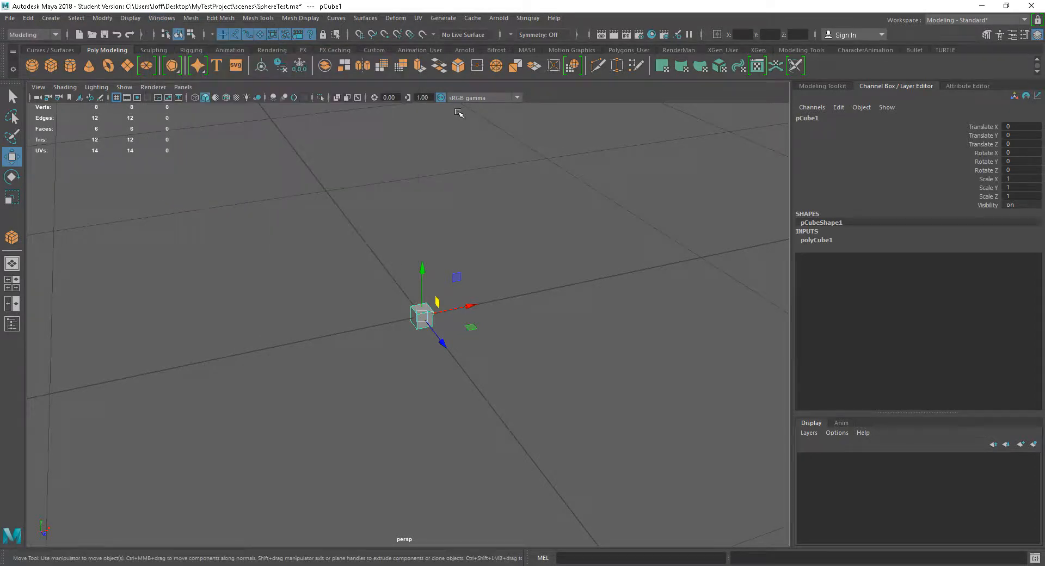
Step: Alternate between the Attribute Editor and the Channel Box to compare the cube's attributes, finishing on the Channel Box
{"action": "key", "text": "ctrl+a"}
{"action": "key", "text": "ctrl+a"}
{"action": "key", "text": "ctrl+a"}
{"action": "key", "text": "ctrl+a"}
{"action": "left_click", "coordinate": [963, 84]}
{"action": "left_click", "coordinate": [907, 83]}
{"action": "left_click", "coordinate": [968, 87]}
{"action": "left_click", "coordinate": [902, 85]}
{"action": "left_click", "coordinate": [972, 85]}
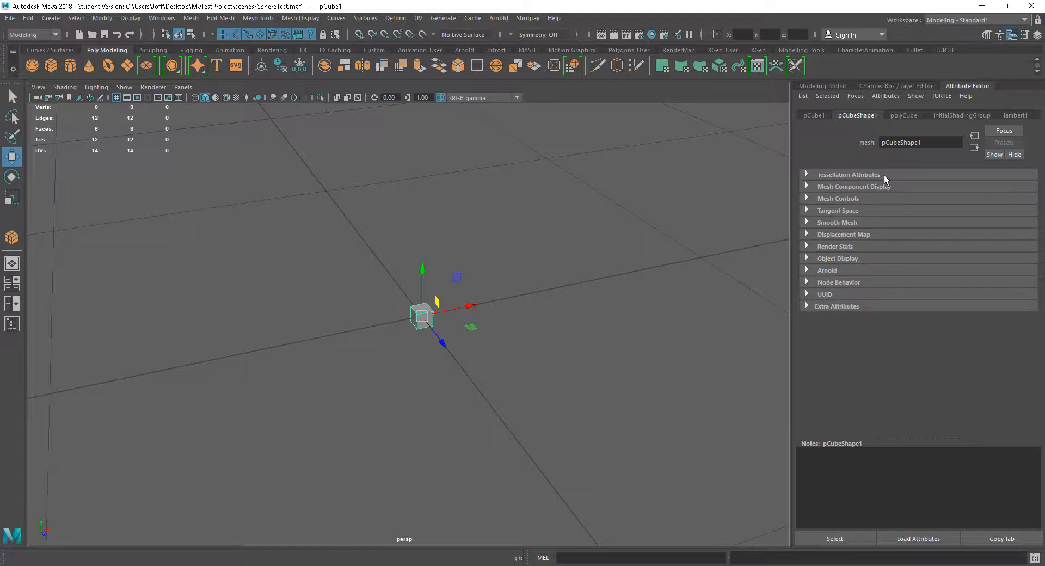
{"action": "left_click", "coordinate": [896, 84]}
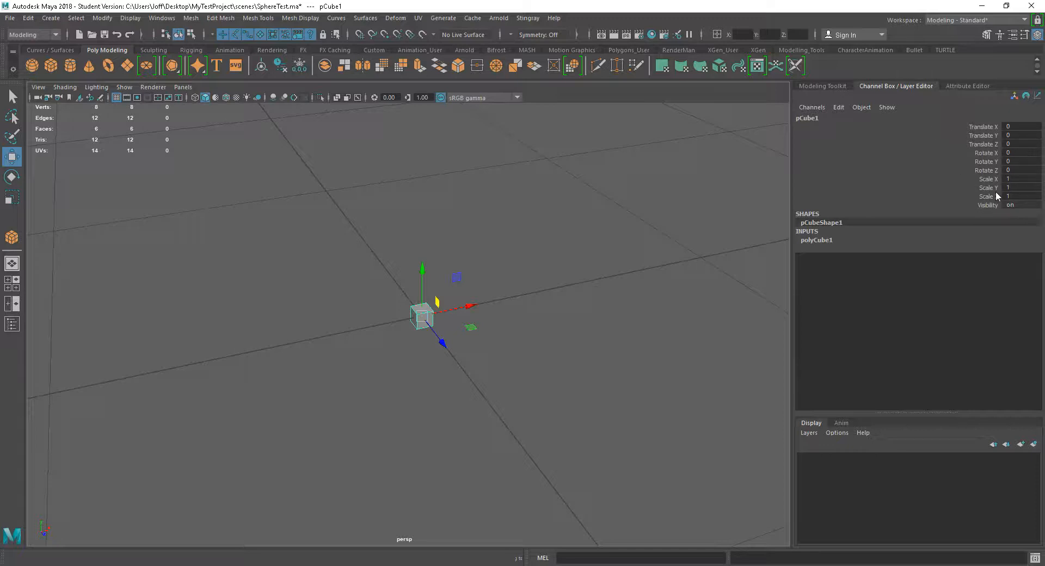
{"action": "left_click", "coordinate": [968, 86]}
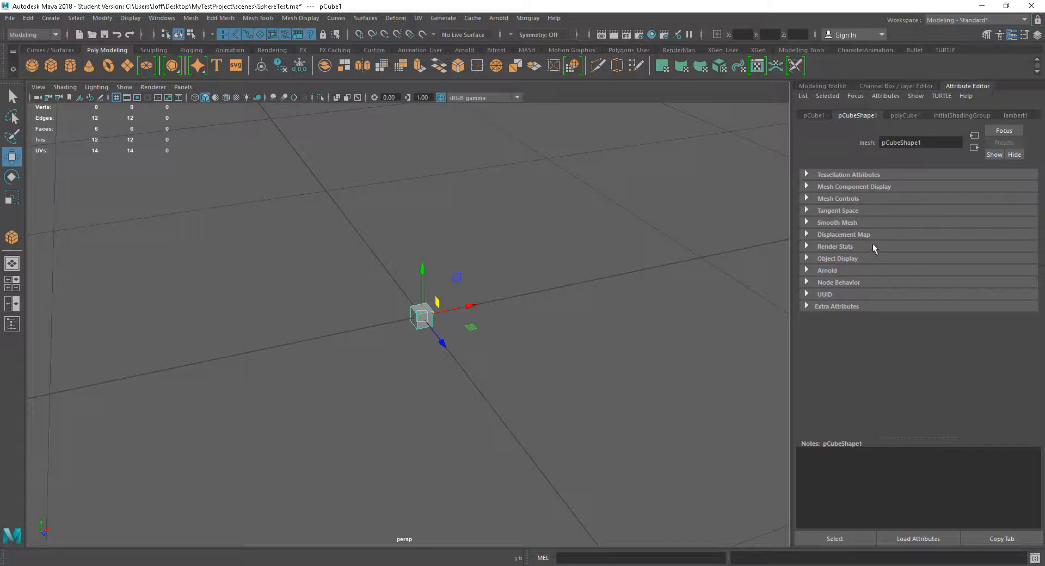
{"action": "left_click", "coordinate": [907, 85]}
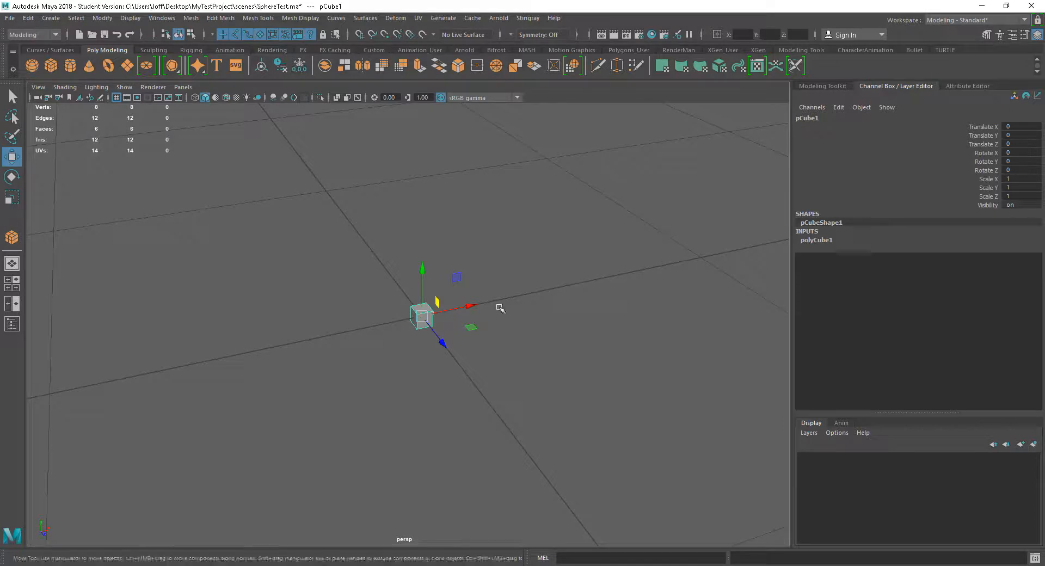
Step: Reselect the cube, expand its polyCube1 construction inputs and set the width, height and depth to 10
{"action": "left_click", "coordinate": [424, 344]}
{"action": "left_click", "coordinate": [423, 321]}
{"action": "left_click", "coordinate": [817, 241]}
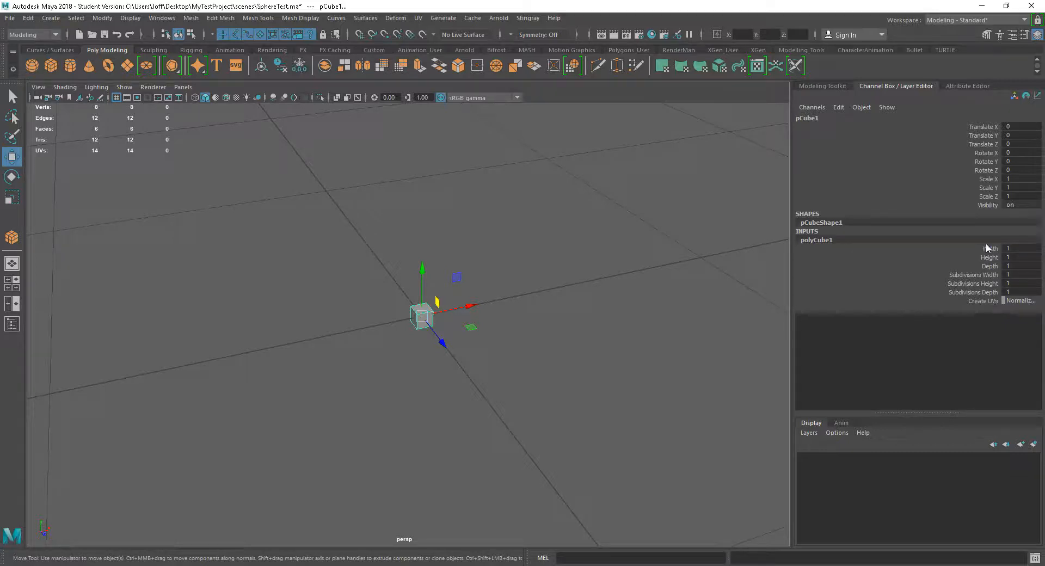
{"action": "left_click_drag", "start_coordinate": [1017, 249], "coordinate": [1020, 265]}
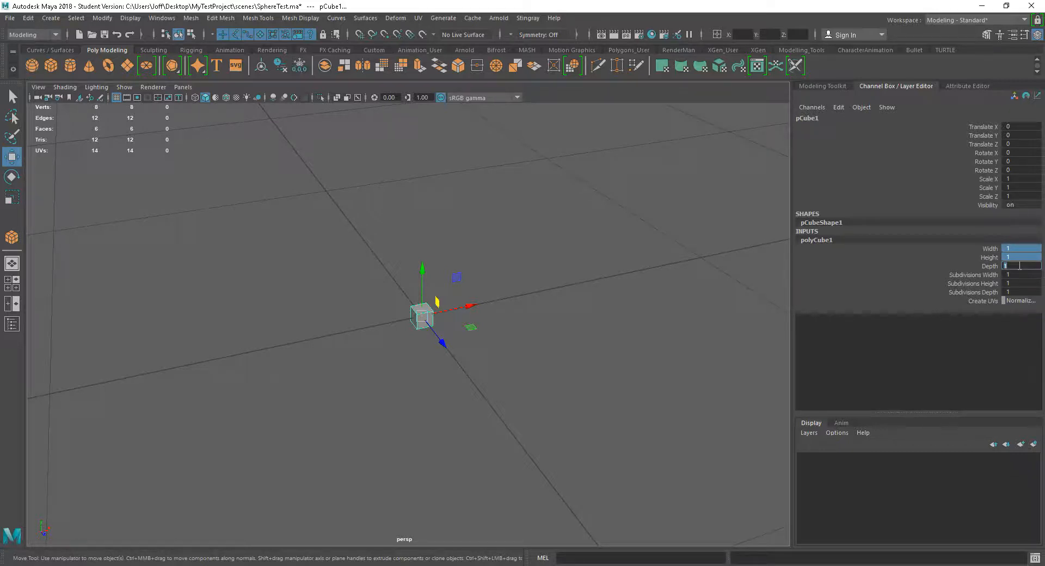
{"action": "type", "text": "10"}
{"action": "key", "text": "Return"}
Step: Set the cube's width, height and depth subdivisions to 2
{"action": "left_click_drag", "start_coordinate": [1019, 274], "coordinate": [1021, 293]}
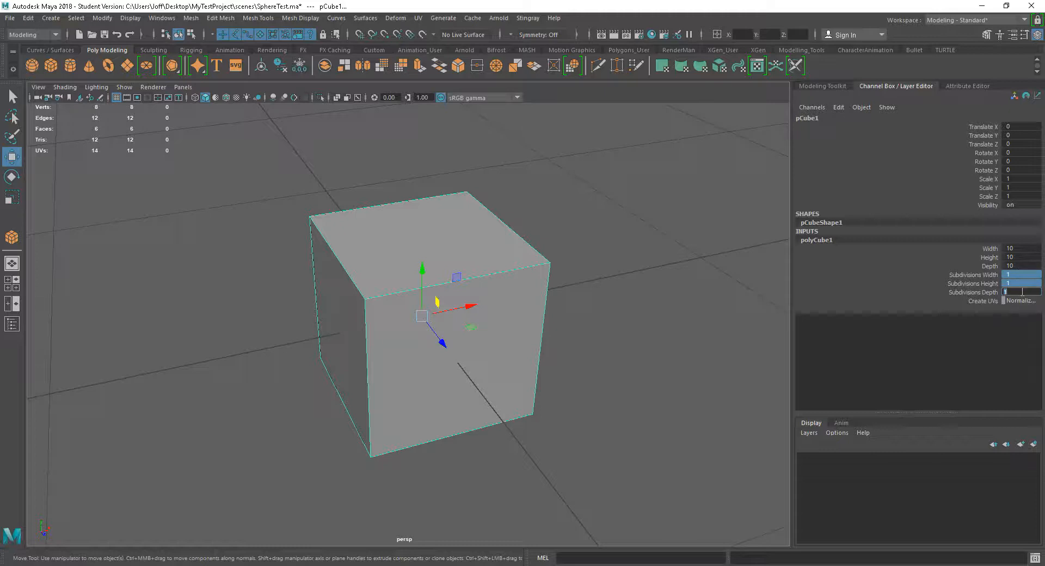
{"action": "type", "text": "2"}
{"action": "key", "text": "Return"}
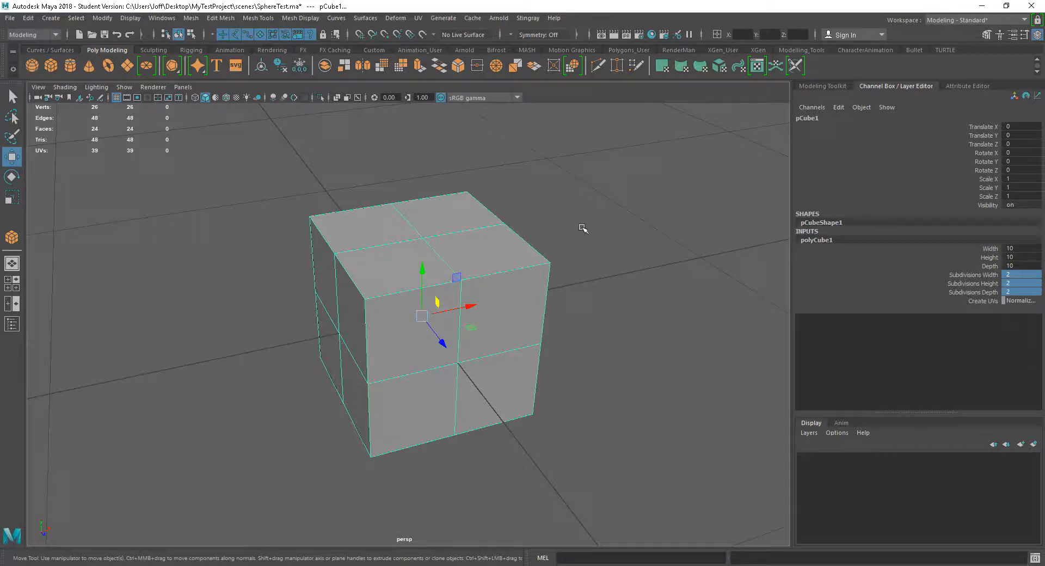
Step: Pull the cube's lower front corner vertices downward in vertex mode, and reselect the cube in object mode
{"action": "right_click", "coordinate": [554, 217]}
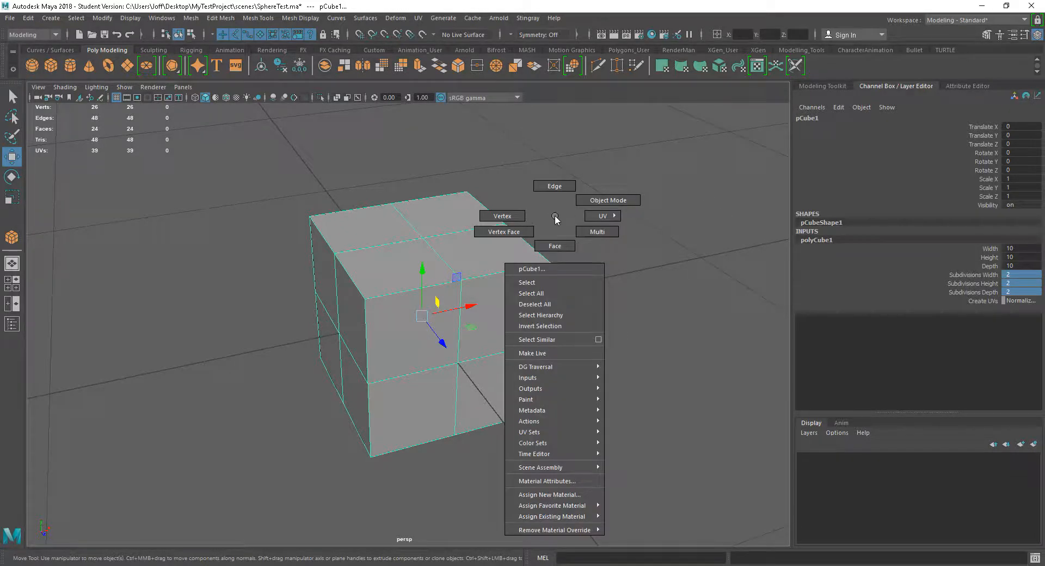
{"action": "left_click", "coordinate": [502, 216]}
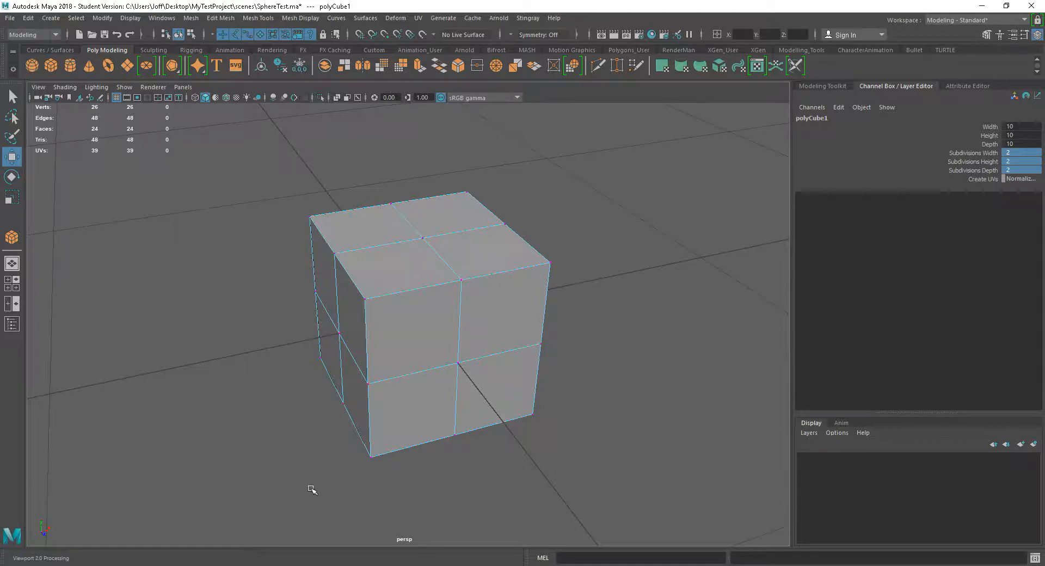
{"action": "left_click_drag", "start_coordinate": [312, 489], "coordinate": [356, 454]}
{"action": "left_click", "coordinate": [569, 435]}
{"action": "right_click_drag", "start_coordinate": [595, 350], "coordinate": [647, 247]}
{"action": "left_click", "coordinate": [652, 279]}
{"action": "left_click", "coordinate": [536, 316]}
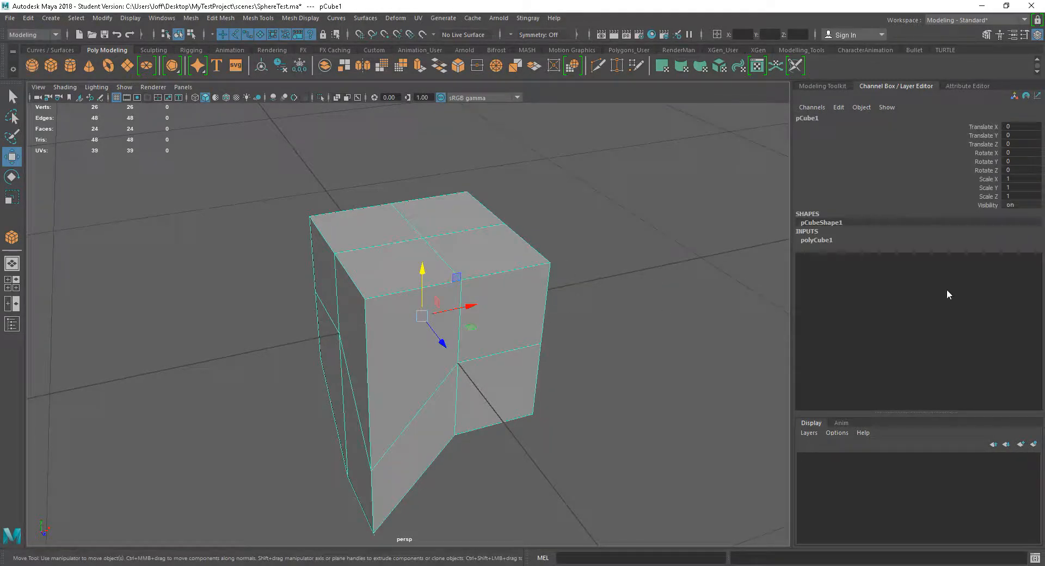
Step: Set the deformed cube's width, height and depth subdivisions to 4 in its polyCube1 inputs
{"action": "left_click", "coordinate": [835, 247]}
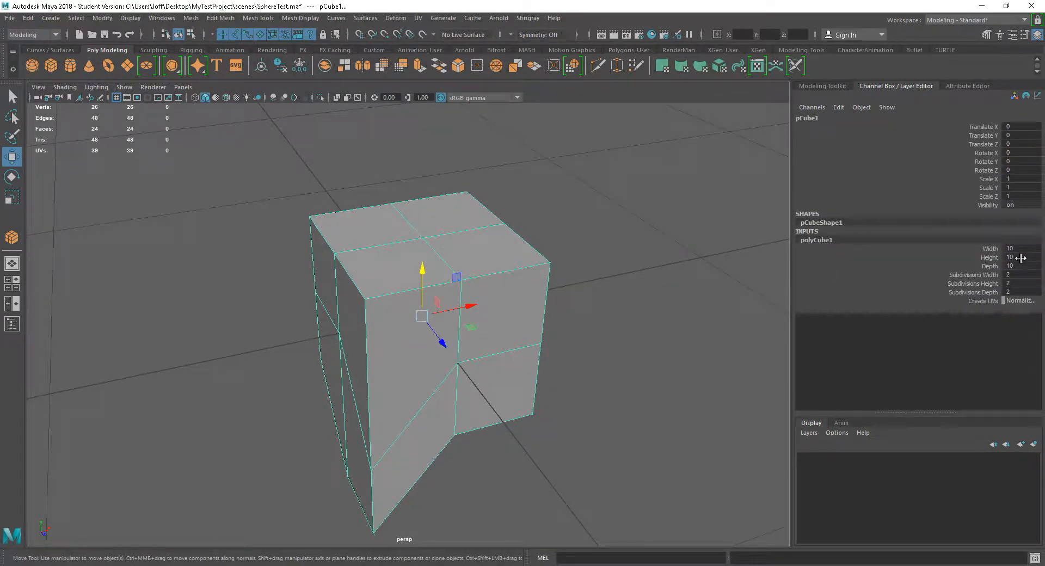
{"action": "left_click_drag", "start_coordinate": [1021, 274], "coordinate": [1018, 290]}
{"action": "double_click", "coordinate": [1010, 291]}
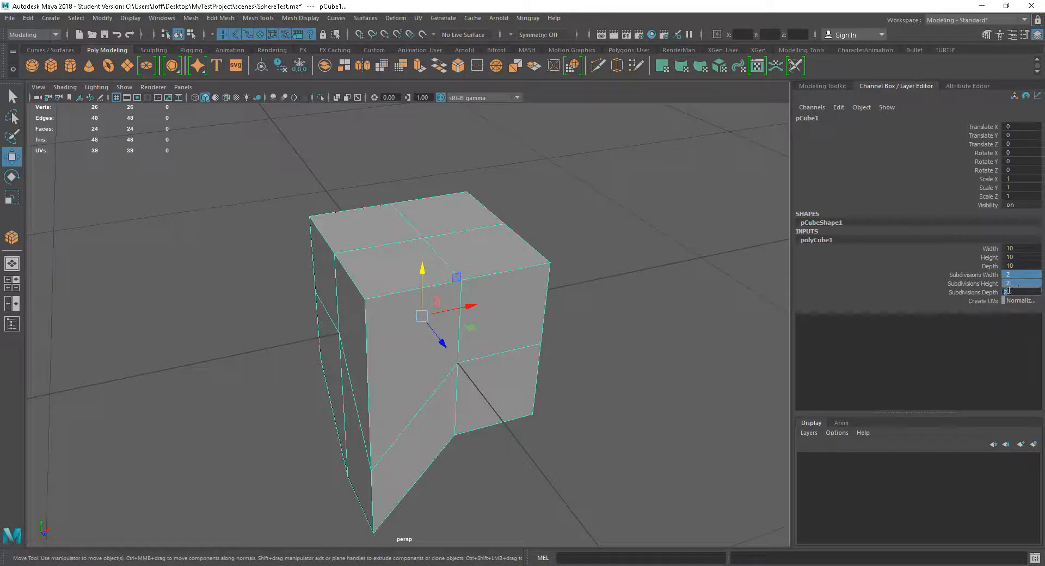
{"action": "key", "text": "Return"}
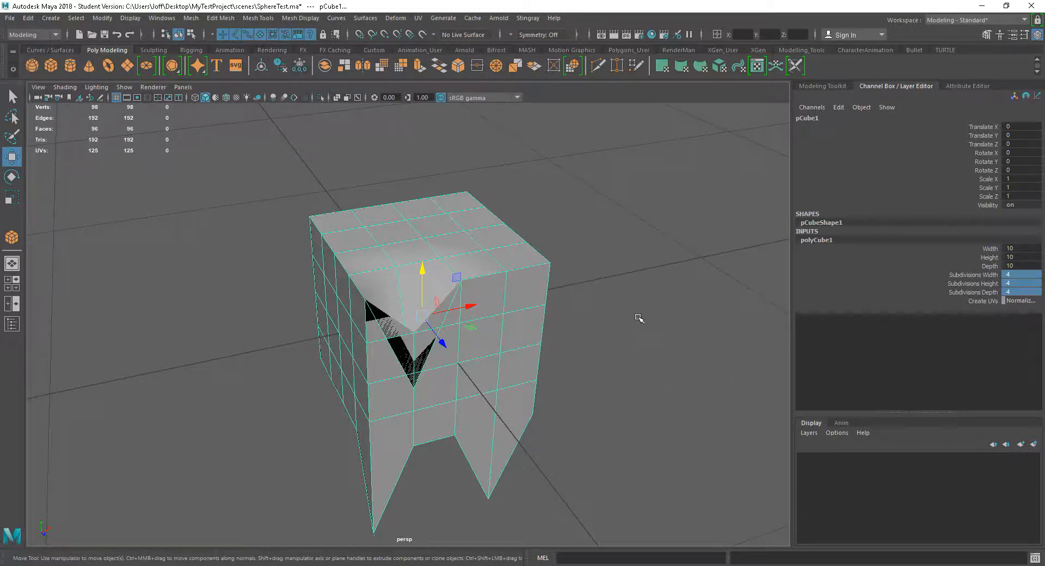
Step: Undo the subdivision change and the vertex edit, and reselect the cube in object mode
{"action": "key", "text": "ctrl+z"}
{"action": "key", "text": "ctrl+z"}
{"action": "key", "text": "ctrl+z"}
{"action": "key", "text": "ctrl+z"}
{"action": "key", "text": "ctrl+z"}
{"action": "key", "text": "ctrl+z"}
{"action": "right_click_drag", "start_coordinate": [604, 294], "coordinate": [667, 249]}
{"action": "left_click", "coordinate": [650, 305]}
{"action": "left_click", "coordinate": [512, 351]}
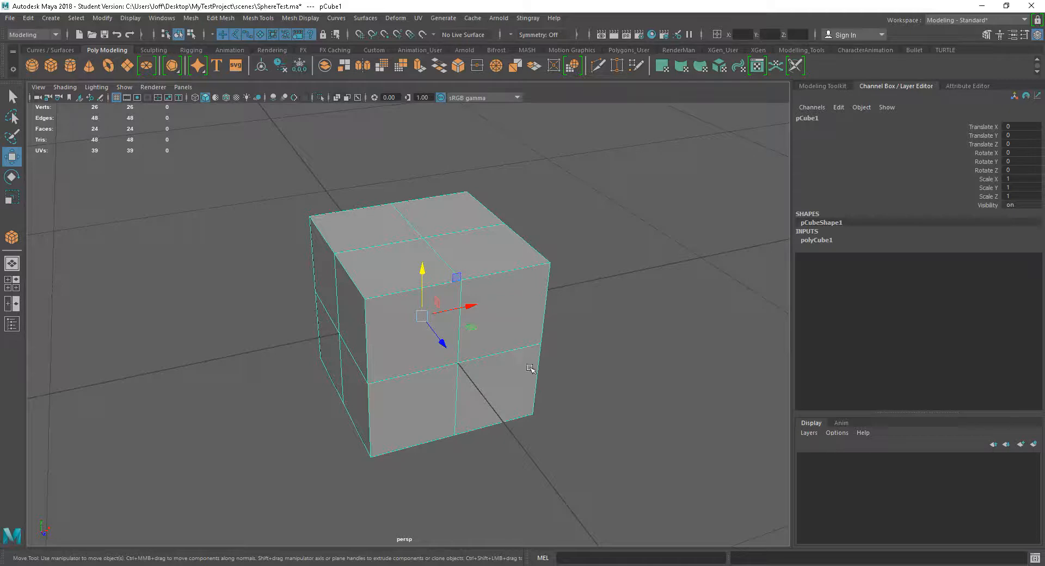
Step: Duplicate the cube and move the copy to 20 along the X axis
{"action": "right_click_drag", "start_coordinate": [548, 397], "coordinate": [371, 364], "text": "alt"}
{"action": "mouse_move", "coordinate": [370, 363]}
{"action": "left_mouse_down", "text": "alt"}
{"action": "mouse_move", "coordinate": [357, 367]}
{"action": "mouse_move", "coordinate": [366, 364]}
{"action": "left_mouse_up", "text": "alt"}
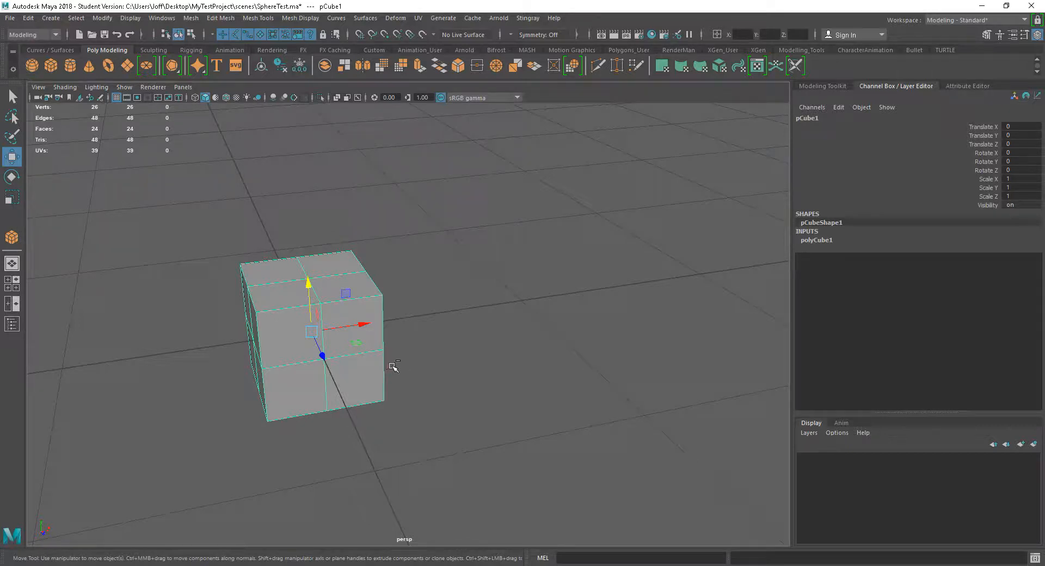
{"action": "key", "text": "ctrl+d"}
{"action": "left_click_drag", "start_coordinate": [350, 326], "coordinate": [559, 357]}
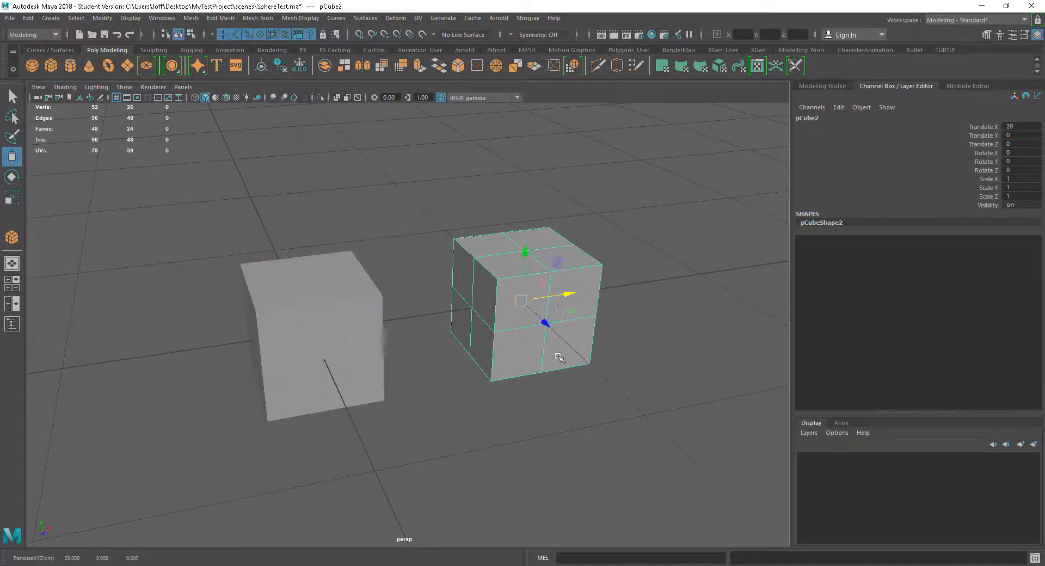
Step: Select the duplicate and the original cube in turn to compare their construction inputs
{"action": "left_click", "coordinate": [554, 390]}
{"action": "left_click", "coordinate": [544, 303]}
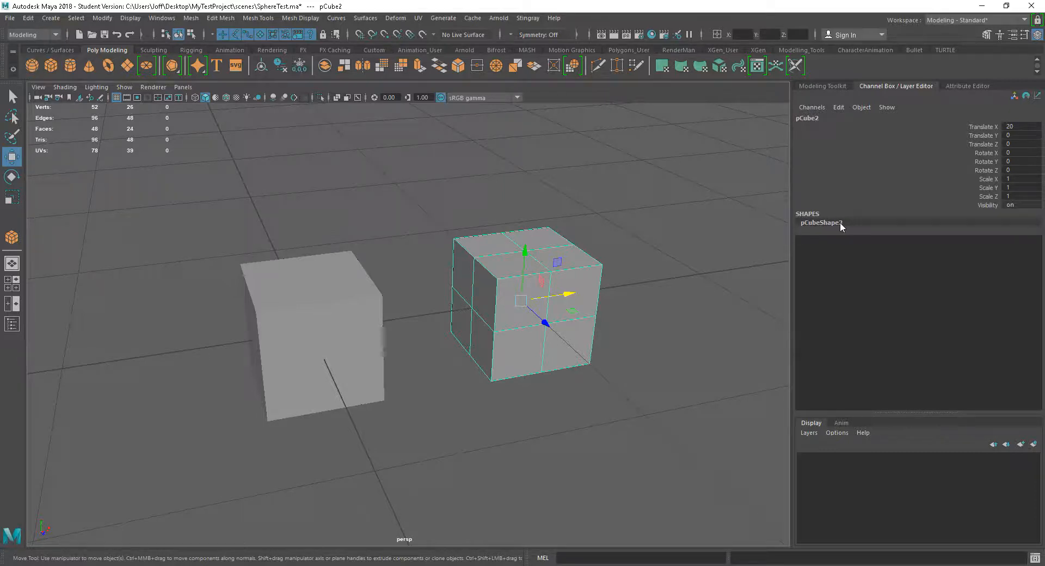
{"action": "left_click", "coordinate": [333, 343]}
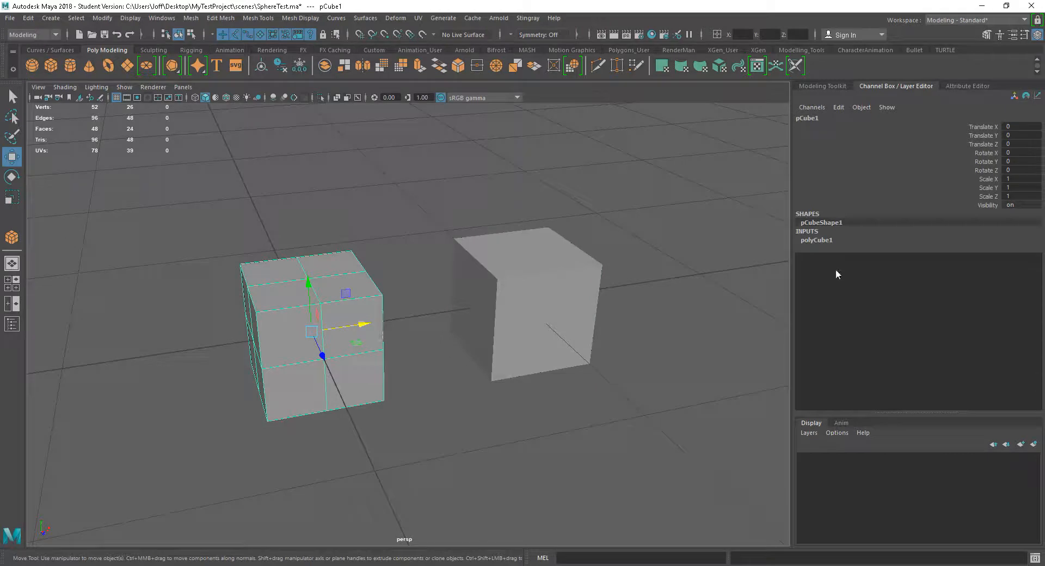
Step: Set the original cube's width, height and depth subdivisions to 4 in its polyCube1 inputs
{"action": "left_click", "coordinate": [816, 240]}
{"action": "left_click_drag", "start_coordinate": [1018, 275], "coordinate": [1016, 293]}
{"action": "type", "text": "4"}
{"action": "key", "text": "Return"}
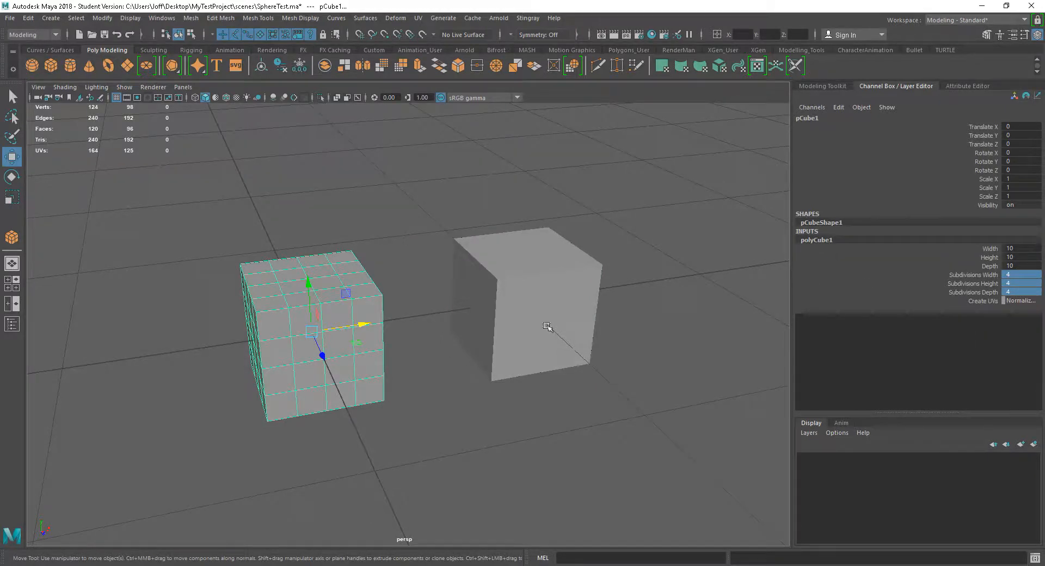
Step: Select the duplicate cube that has no construction inputs and delete it
{"action": "left_click", "coordinate": [552, 334]}
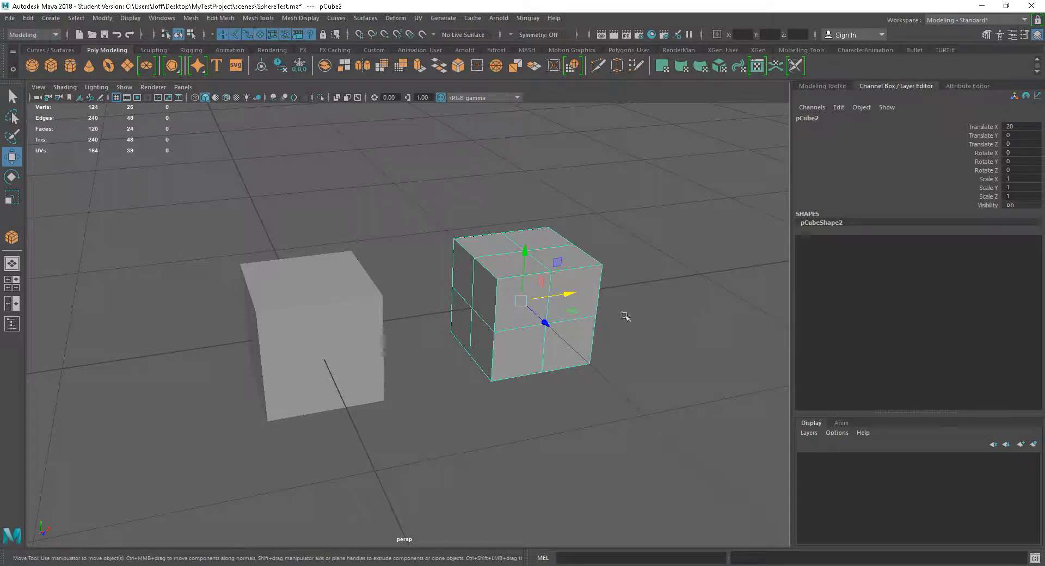
{"action": "left_click", "coordinate": [609, 317]}
{"action": "left_click", "coordinate": [527, 332]}
{"action": "left_click", "coordinate": [599, 383]}
{"action": "left_click", "coordinate": [522, 348]}
{"action": "key", "text": "Delete"}
Step: Configure Duplicate Special for the original cube with the Copy geometry type and Duplicate input graph enabled
{"action": "left_click", "coordinate": [355, 379]}
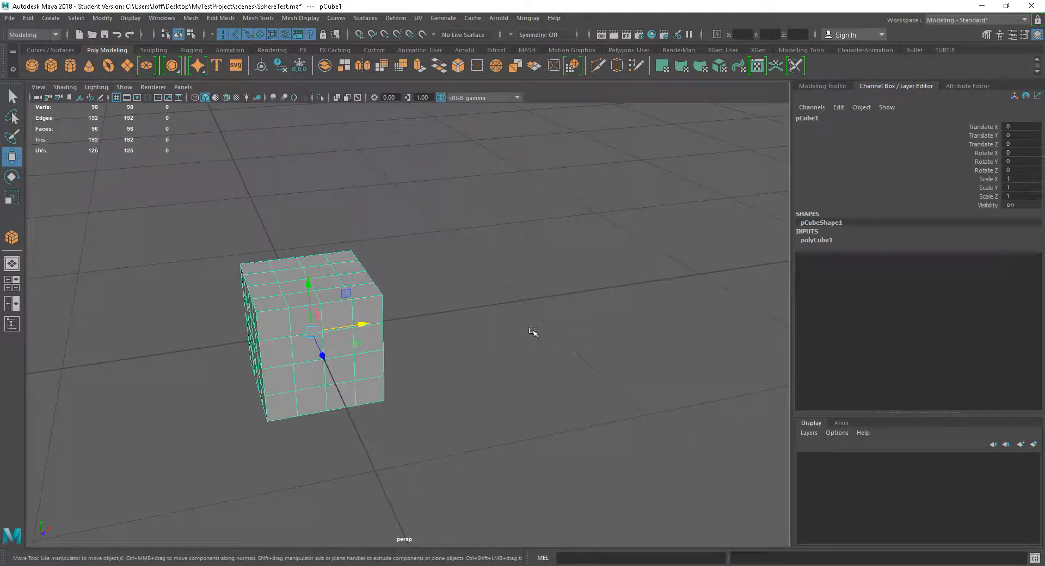
{"action": "left_click", "coordinate": [31, 20]}
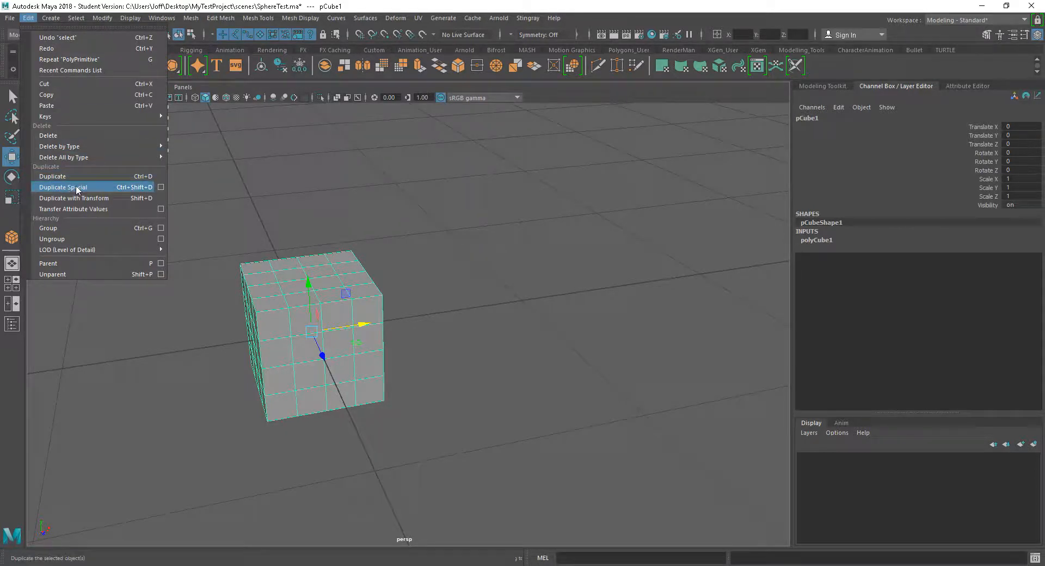
{"action": "left_click", "coordinate": [161, 187]}
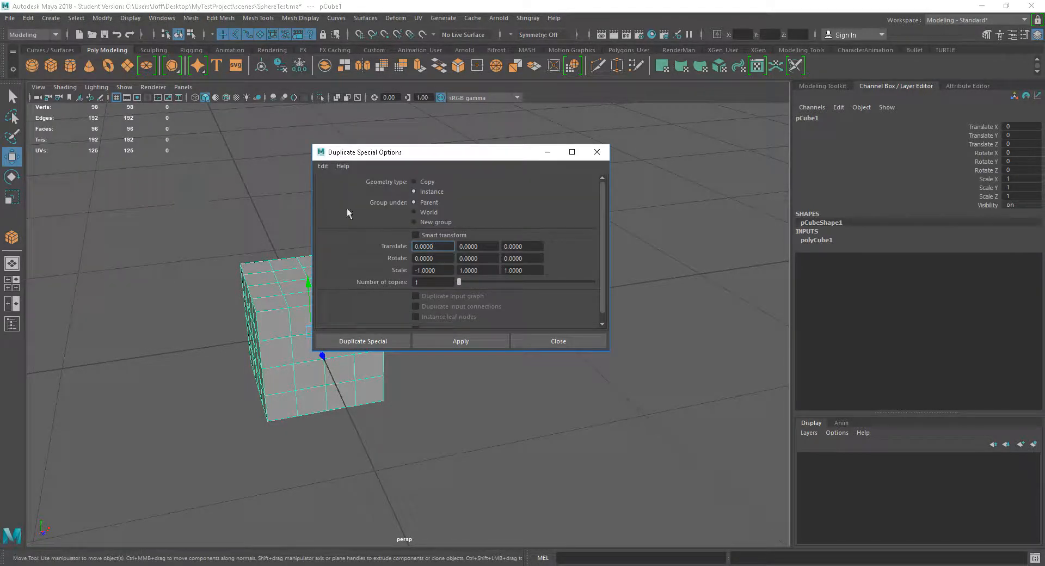
{"action": "left_click_drag", "start_coordinate": [406, 153], "coordinate": [541, 155]}
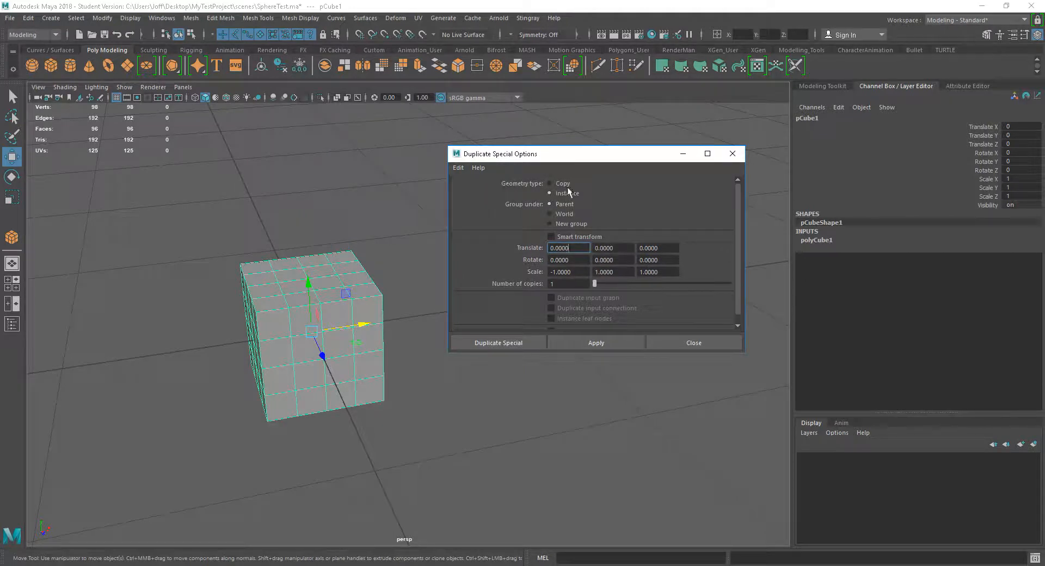
{"action": "left_click", "coordinate": [566, 184]}
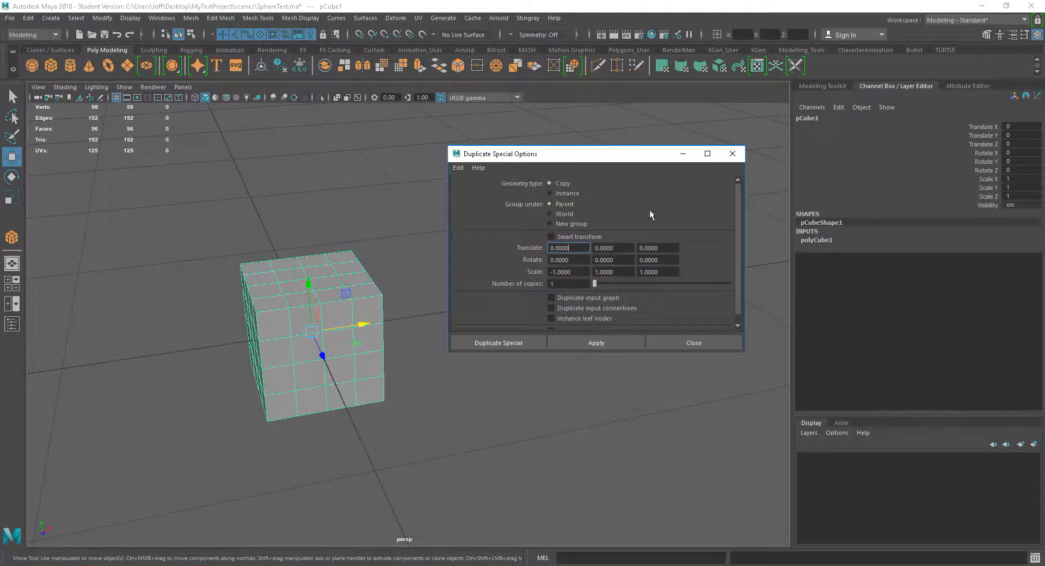
{"action": "scroll", "coordinate": [734, 220], "scroll_direction": "down", "scroll_amount": 1}
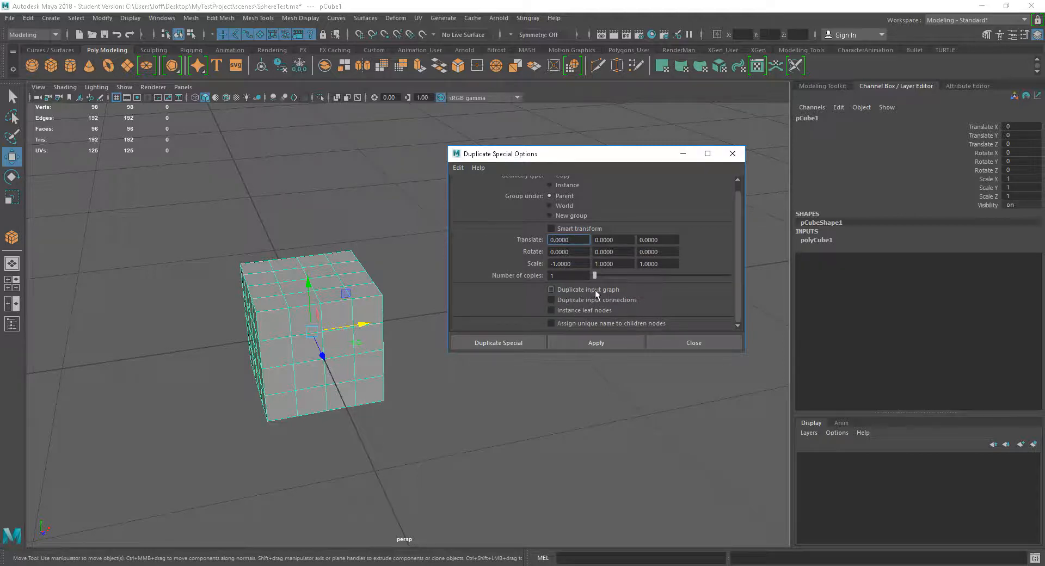
{"action": "left_click", "coordinate": [579, 290]}
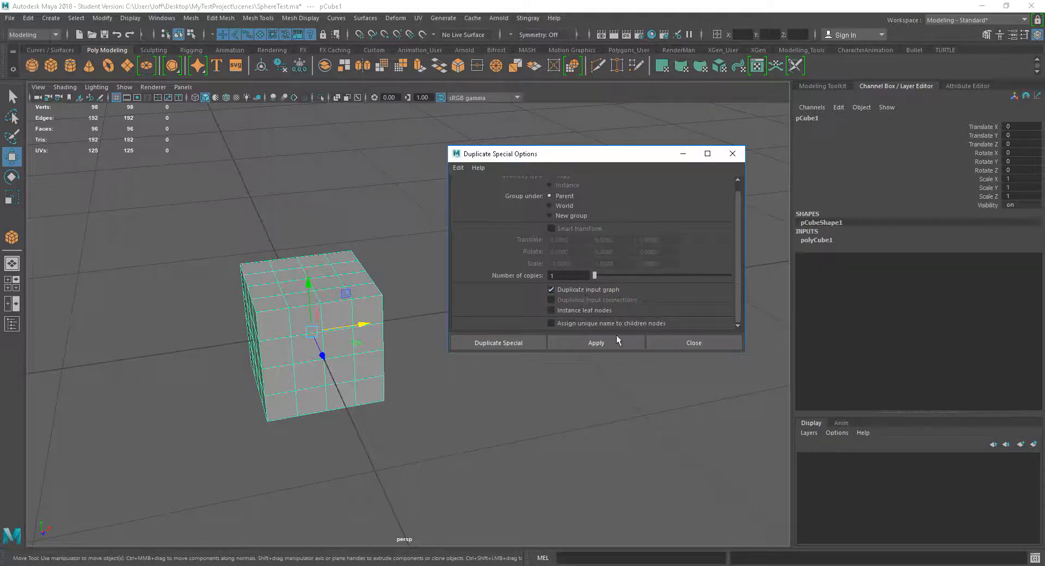
Step: Create the special duplicate of the cube and move the copy to 25 along the X axis
{"action": "left_click", "coordinate": [593, 341]}
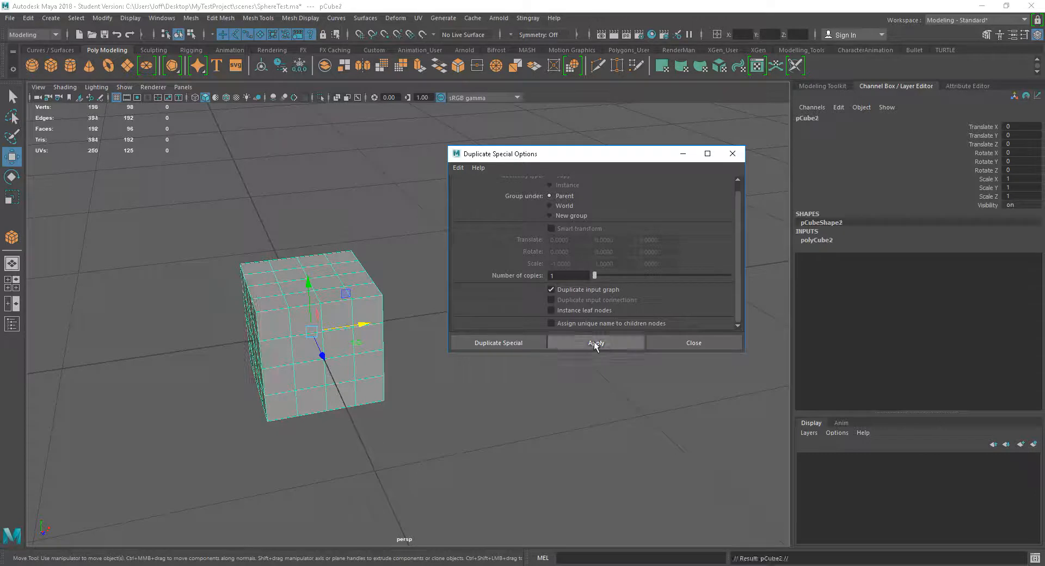
{"action": "left_click", "coordinate": [674, 343]}
{"action": "left_click_drag", "start_coordinate": [362, 325], "coordinate": [611, 326]}
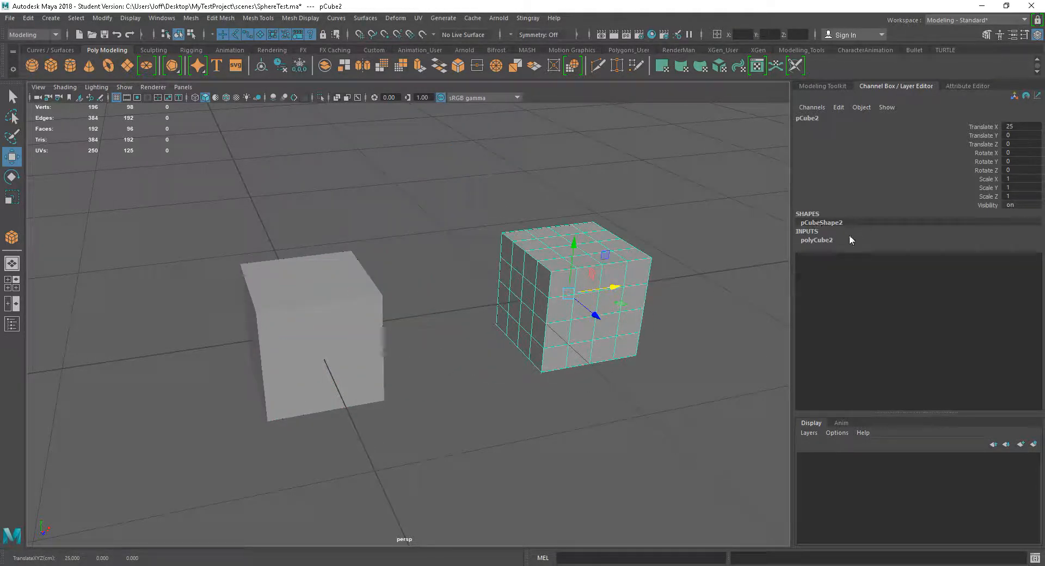
Step: Expand the construction inputs of the special duplicate and of the original cube to compare their values
{"action": "left_click", "coordinate": [818, 240]}
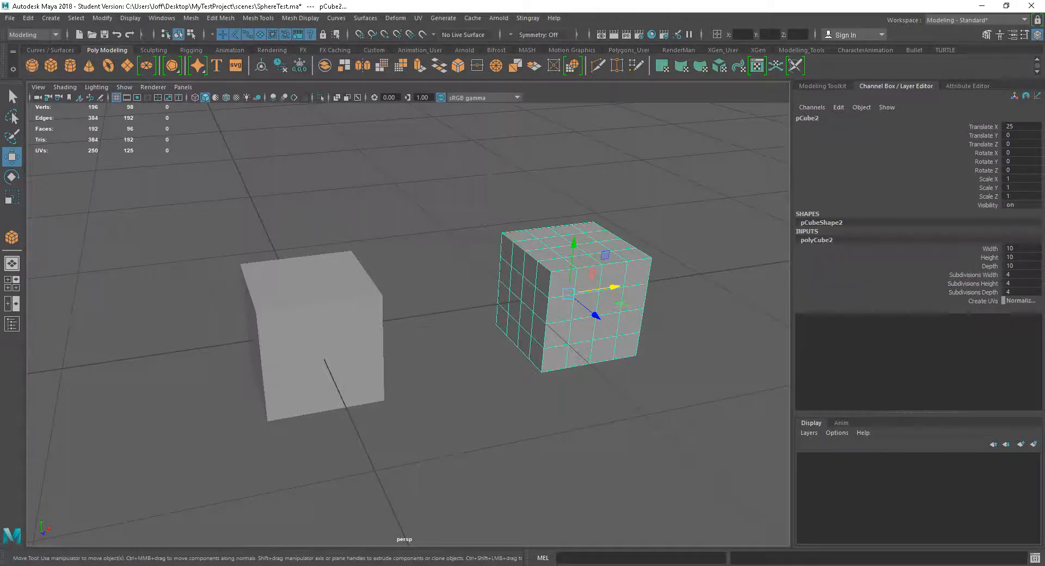
{"action": "left_click", "coordinate": [334, 343]}
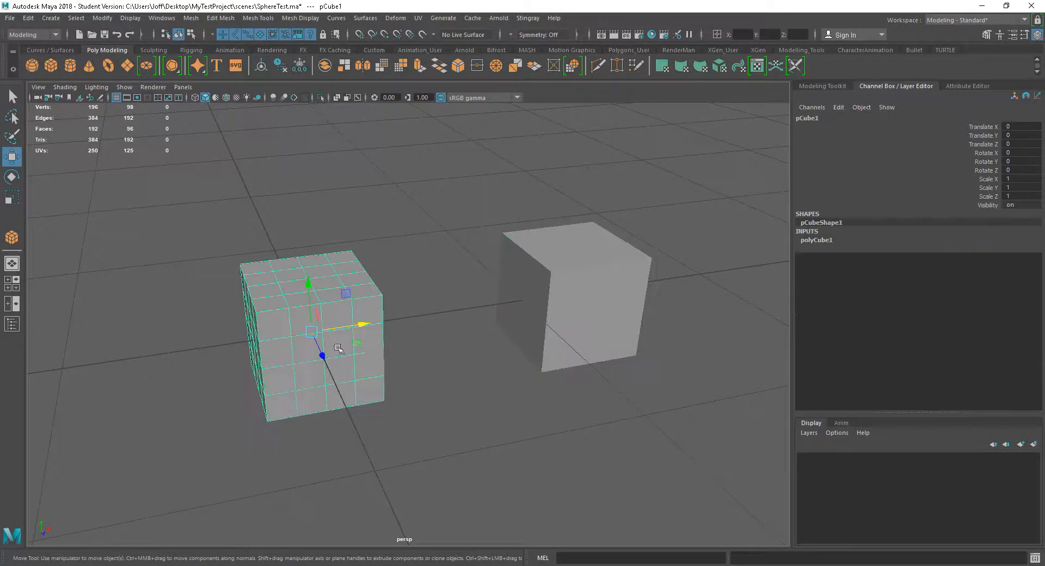
{"action": "left_click", "coordinate": [817, 242]}
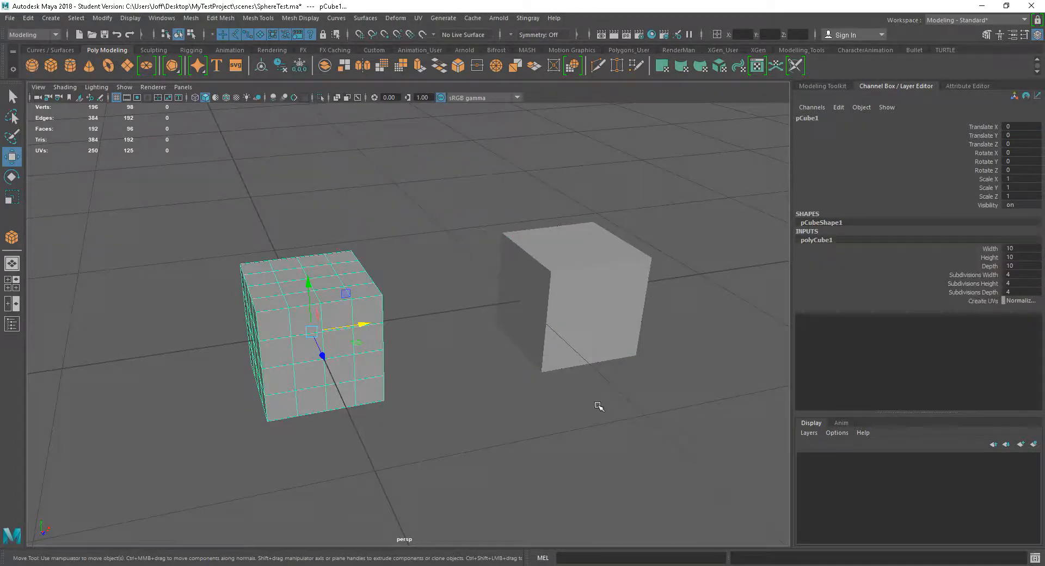
{"action": "left_click", "coordinate": [570, 317]}
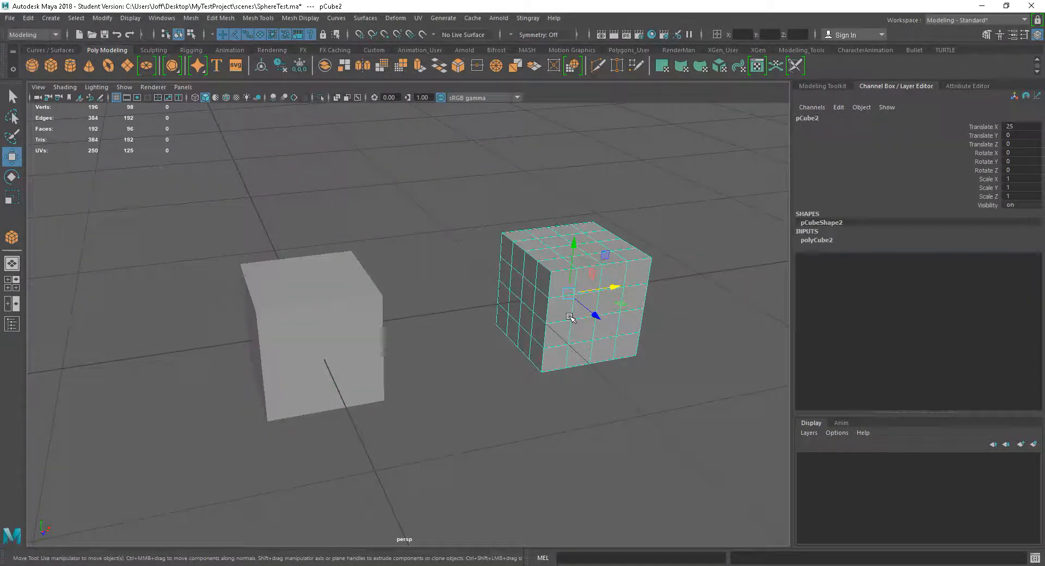
Step: Delete the special duplicate and reselect the original cube
{"action": "left_click", "coordinate": [630, 393]}
{"action": "left_click", "coordinate": [585, 331]}
{"action": "key", "text": "Delete"}
{"action": "left_click", "coordinate": [327, 361]}
{"action": "right_click_drag", "start_coordinate": [327, 361], "coordinate": [507, 394], "text": "alt"}
{"action": "mouse_move", "coordinate": [507, 394]}
{"action": "left_mouse_down", "text": "alt"}
{"action": "mouse_move", "coordinate": [492, 398]}
{"action": "mouse_move", "coordinate": [496, 390]}
{"action": "left_mouse_up", "text": "alt"}
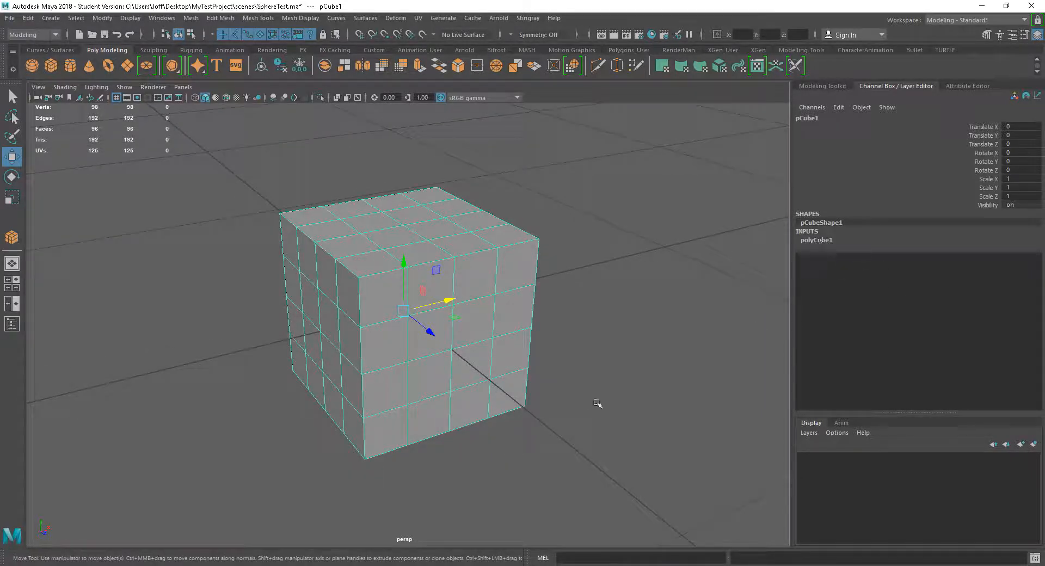
{"action": "left_click_drag", "start_coordinate": [562, 368], "coordinate": [560, 376], "text": "alt"}
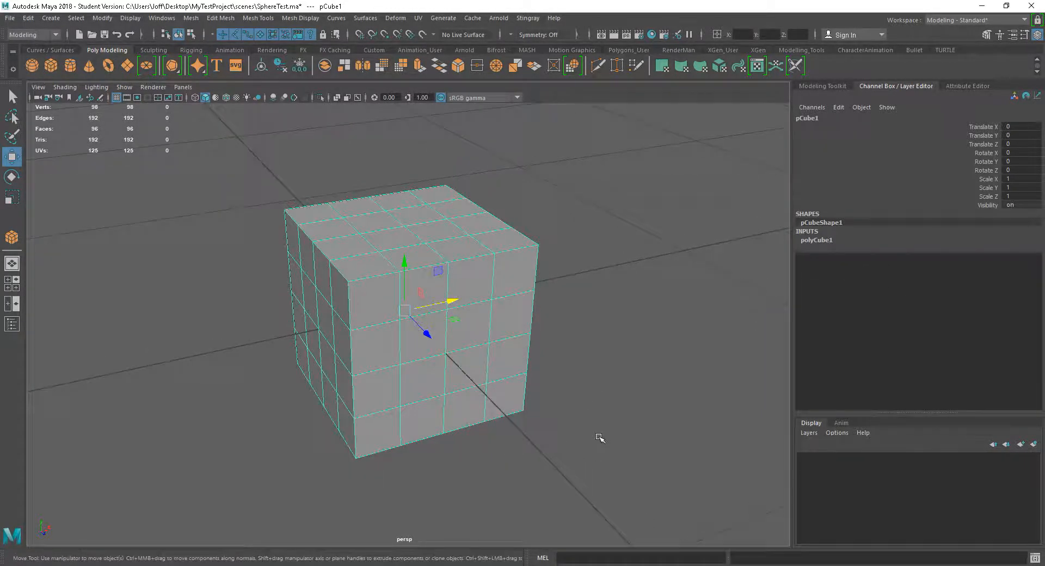